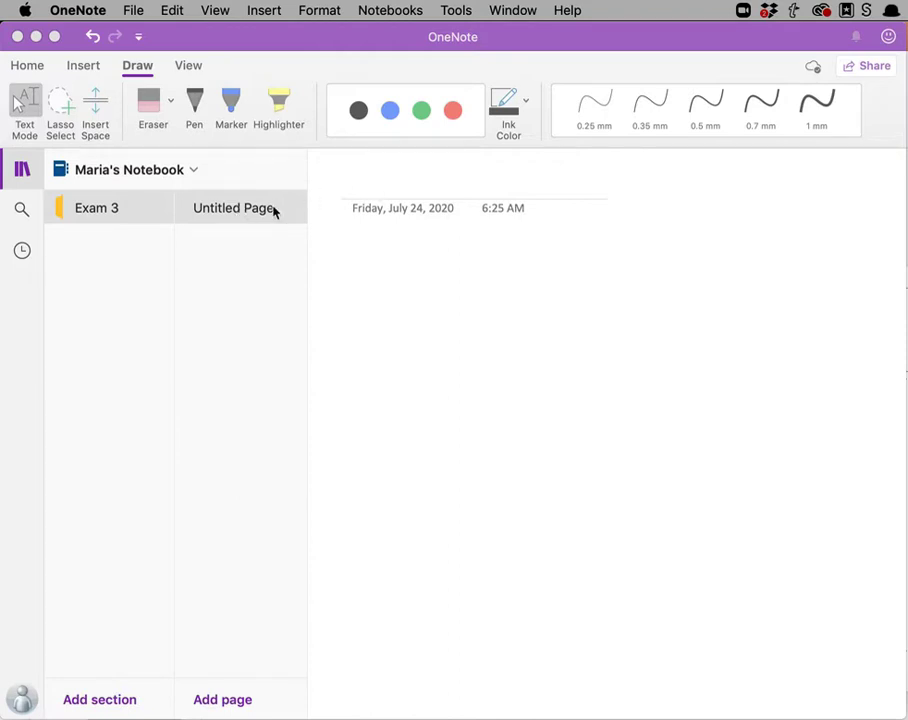
# - Insert Exam 3 Bob.pdf as a printout on the blank page and return to its top
pyautogui.click(81, 67)
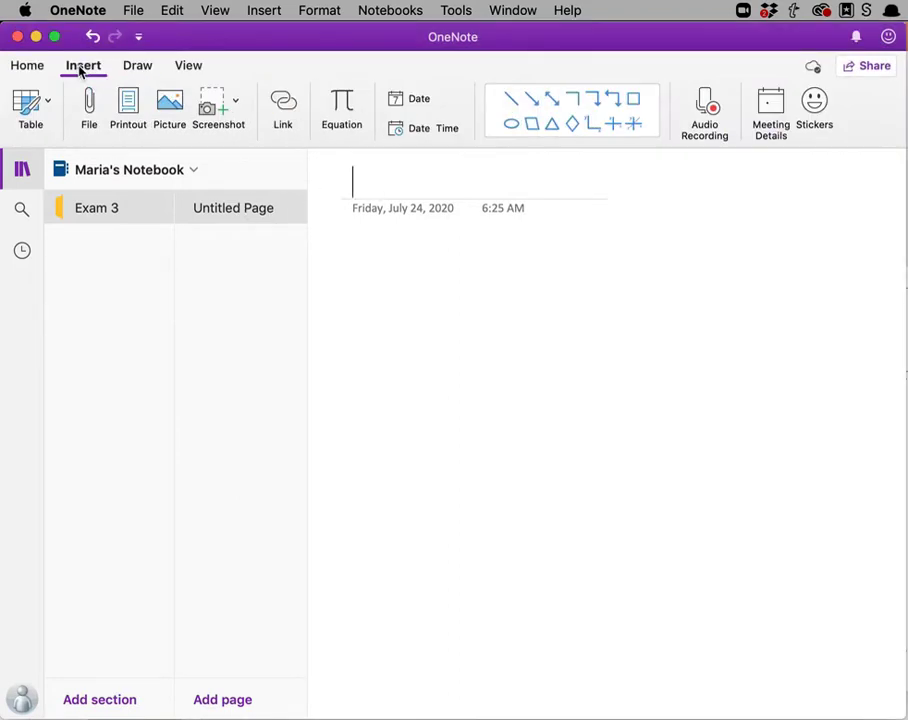
pyautogui.click(129, 105)
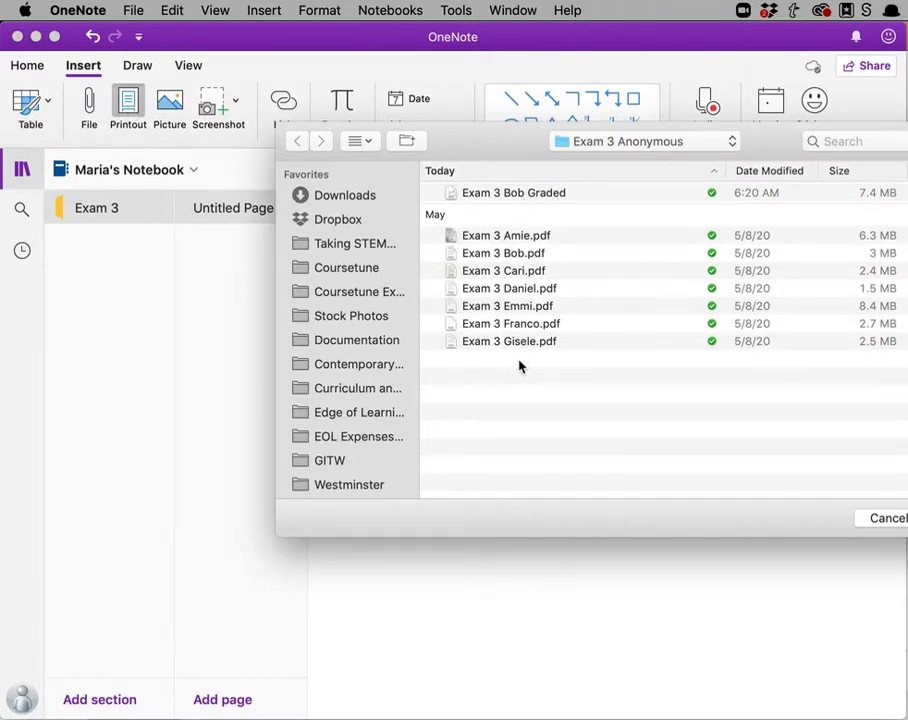
pyautogui.click(518, 257)
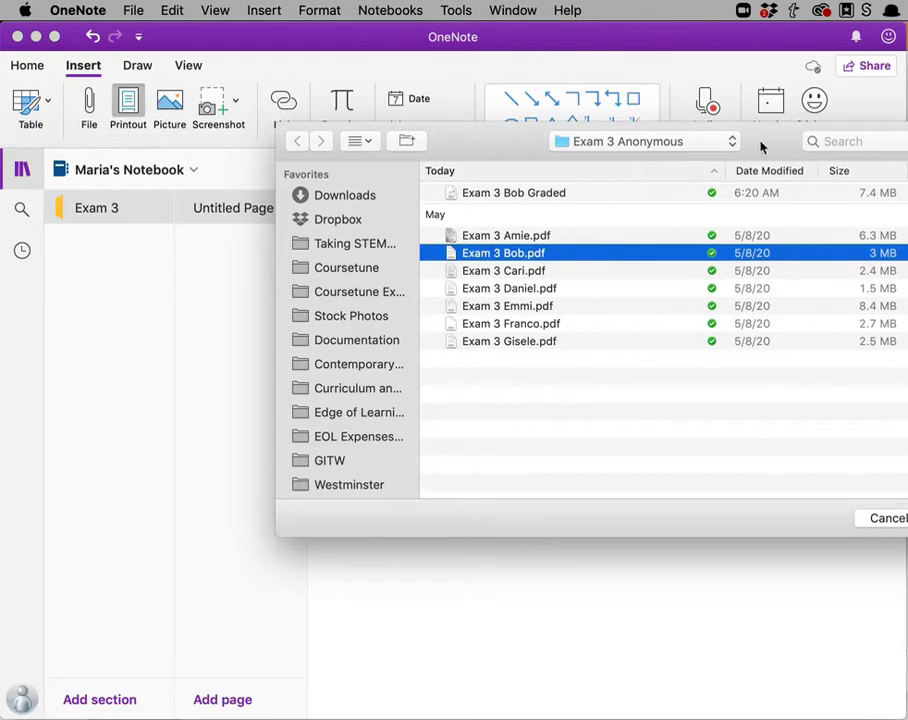
pyautogui.moveTo(760, 147); pyautogui.dragTo(588, 163)
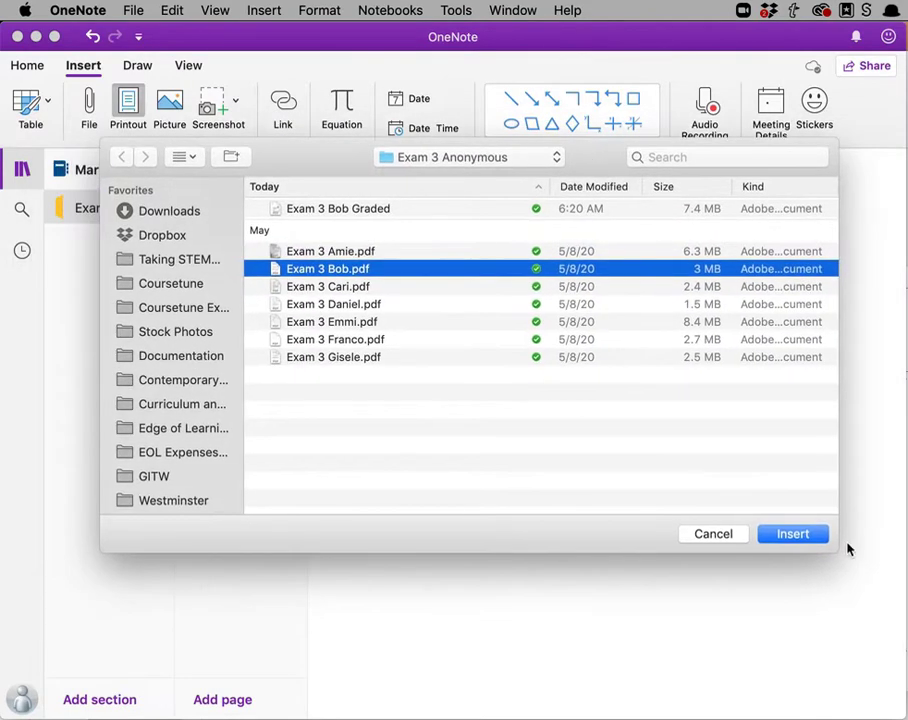
pyautogui.click(806, 539)
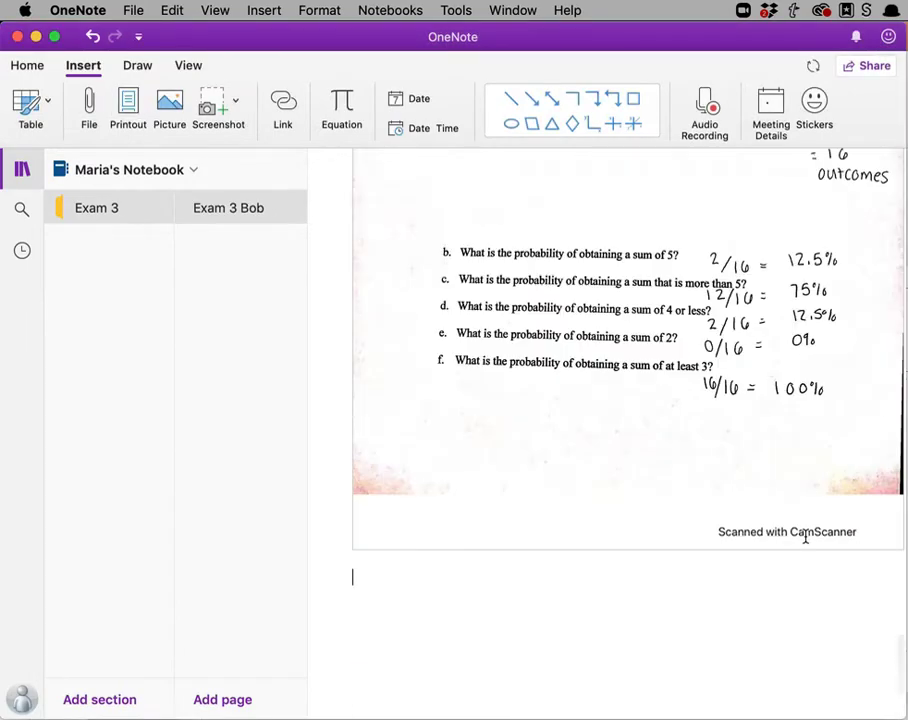
pyautogui.scroll(10, 592, 369)
pyautogui.scroll(-3, 592, 369)
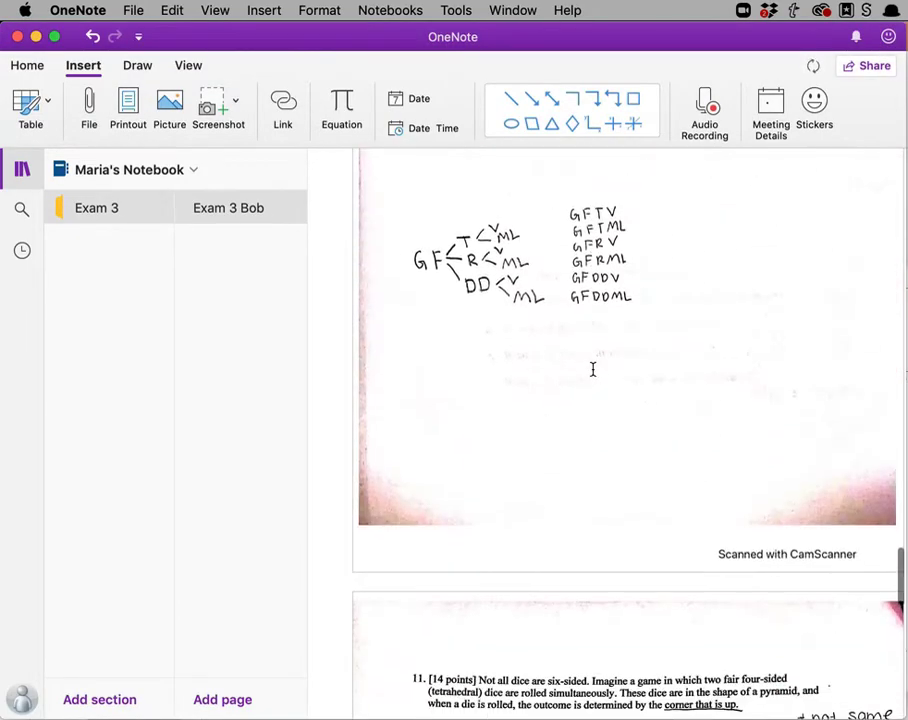
pyautogui.scroll(15, 730, 536)
pyautogui.scroll(15, 737, 541)
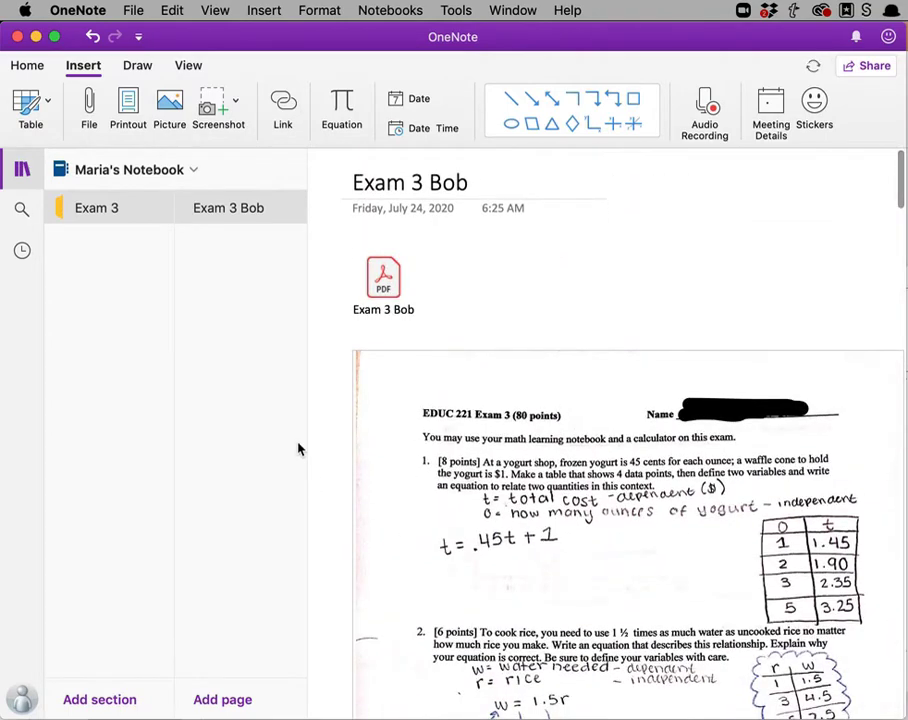
# - Add a new page and insert Exam 3 Cari.pdf on it as a printout
pyautogui.click(237, 708)
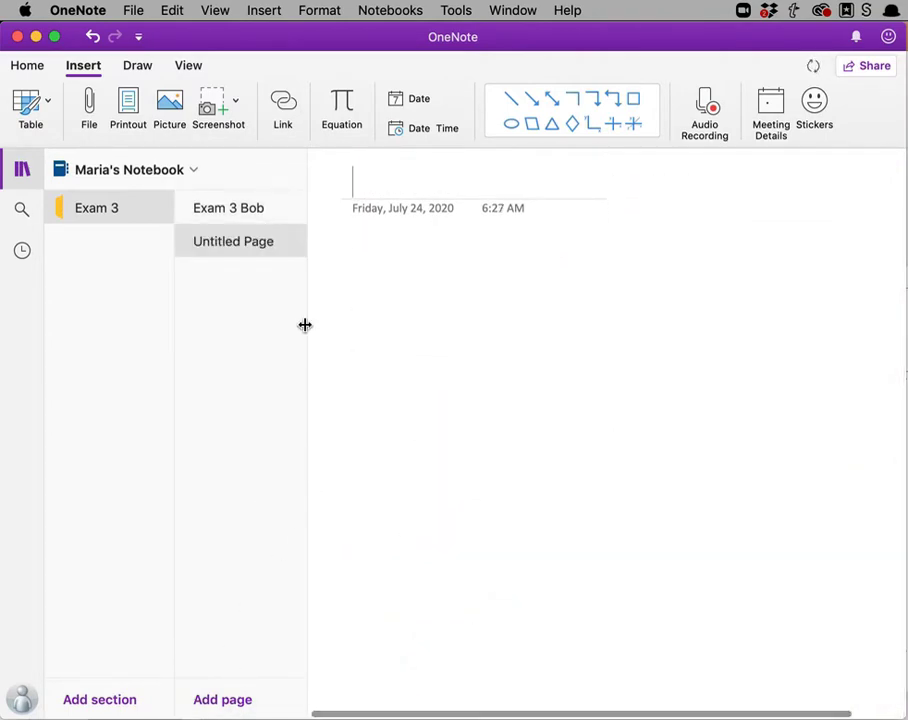
pyautogui.click(127, 108)
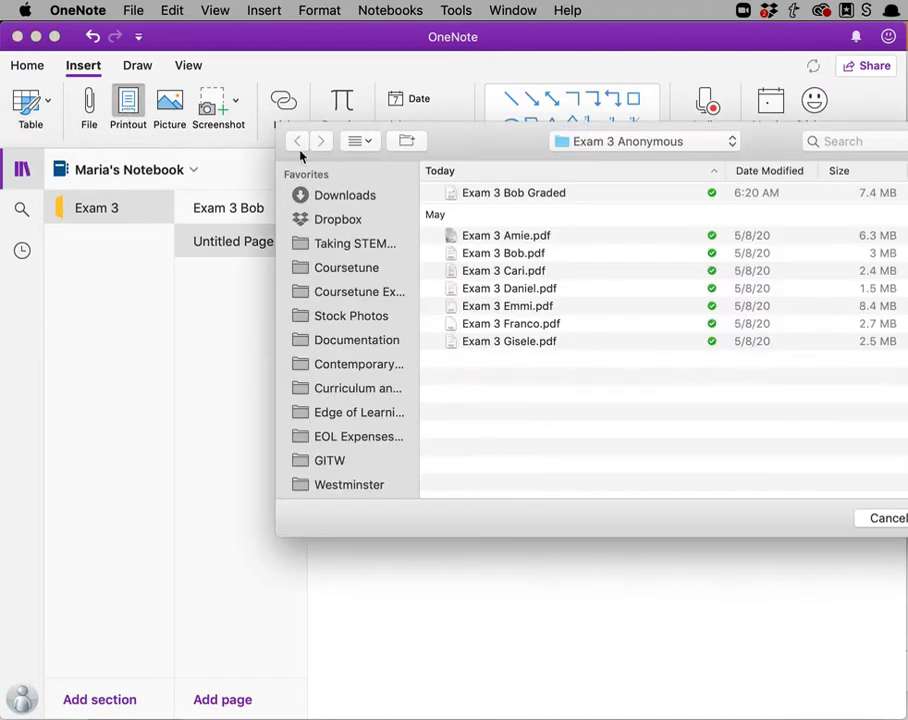
pyautogui.doubleClick(512, 271)
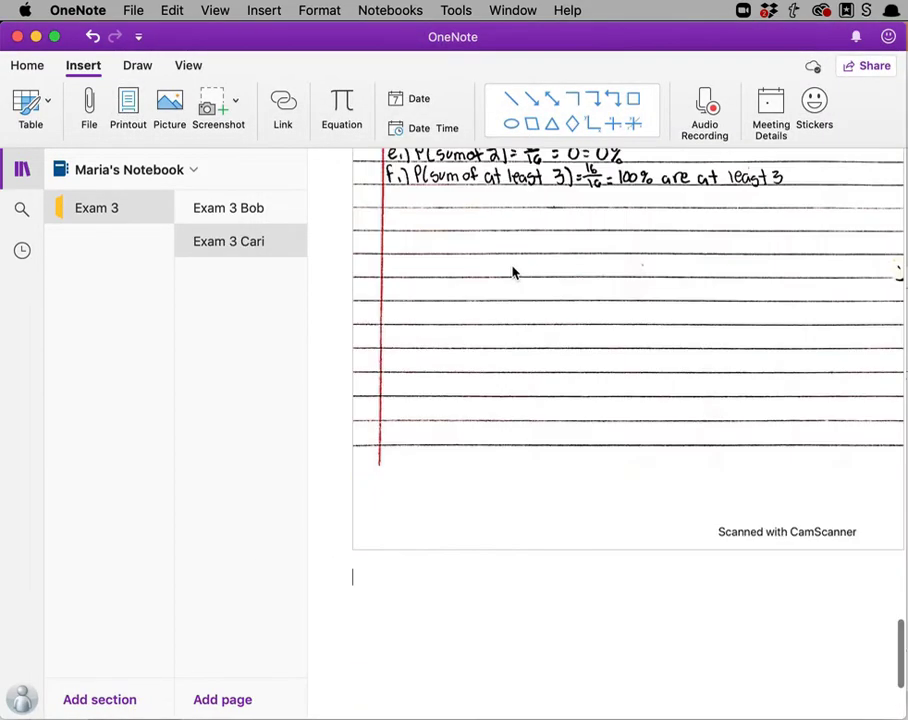
pyautogui.scroll(20, 512, 272)
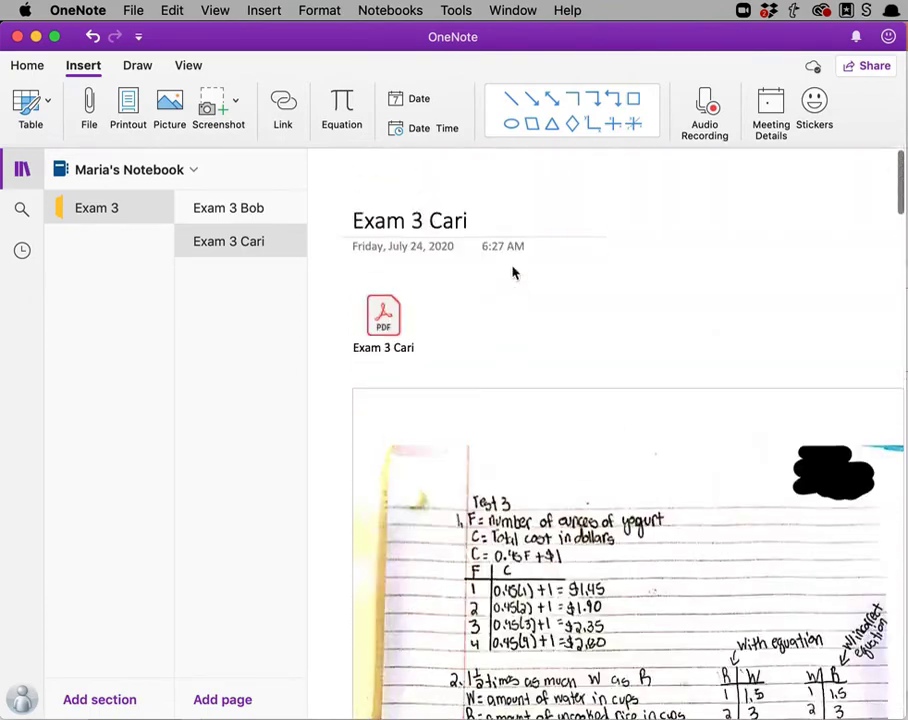
pyautogui.scroll(-5, 512, 272)
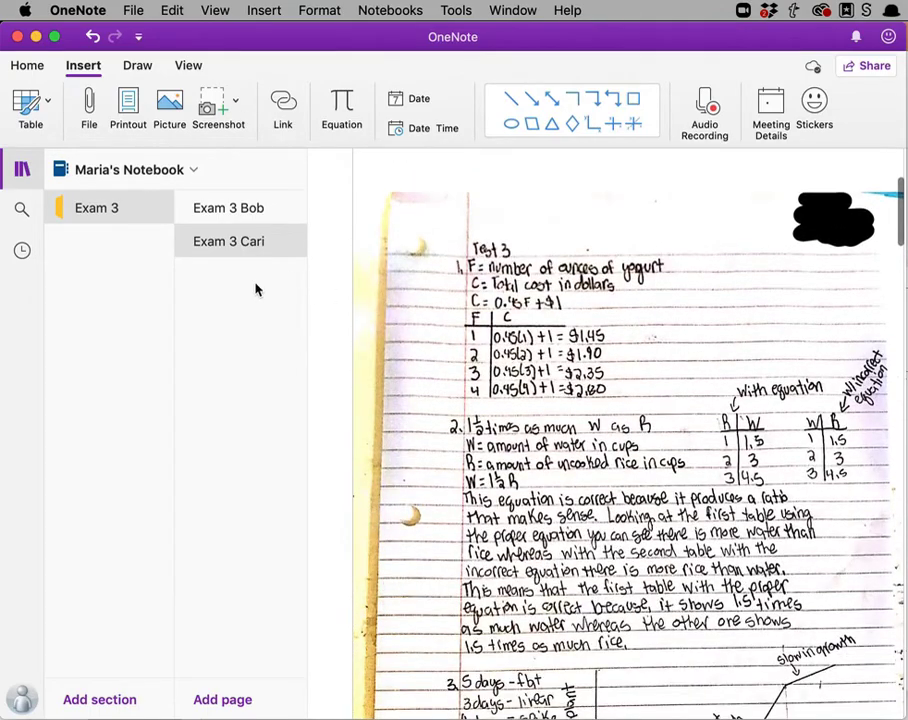
# - Add another page and insert Exam 3 Amie.pdf on it as a printout
pyautogui.click(224, 702)
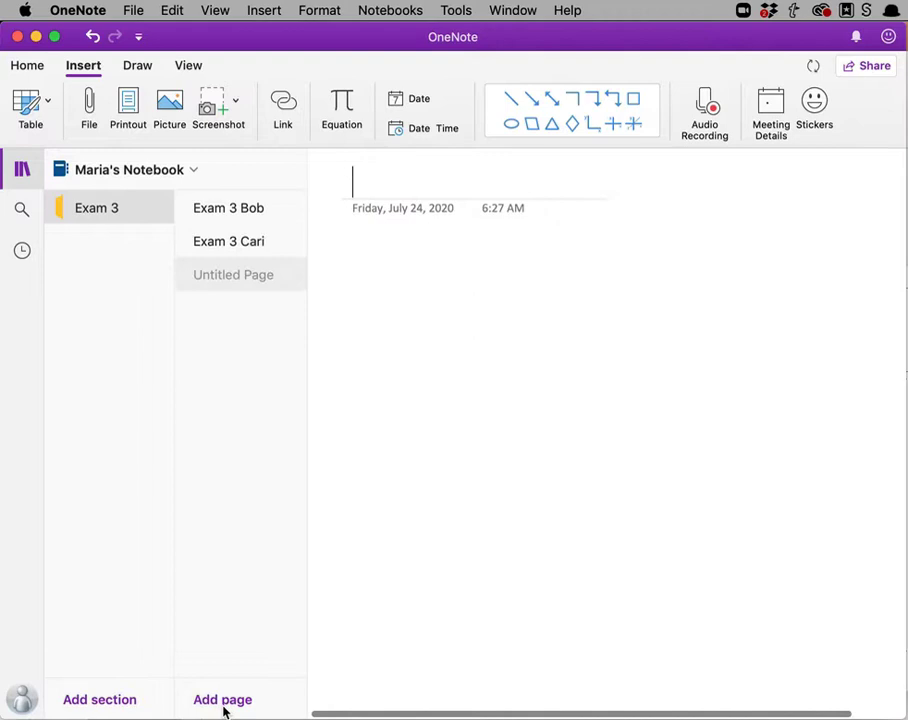
pyautogui.click(134, 117)
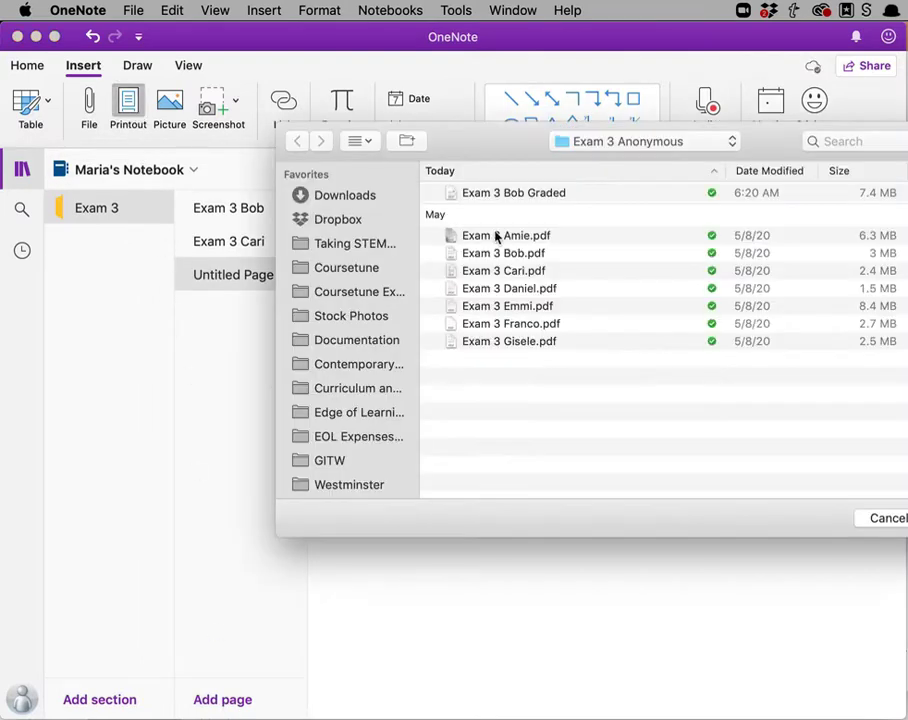
pyautogui.click(497, 237)
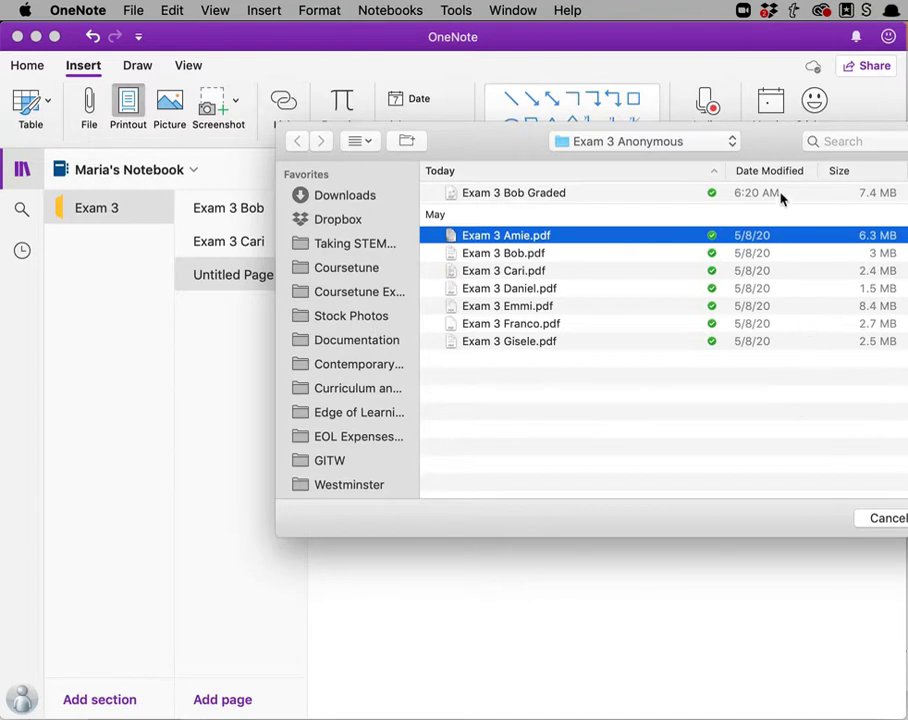
pyautogui.moveTo(766, 148); pyautogui.dragTo(569, 170)
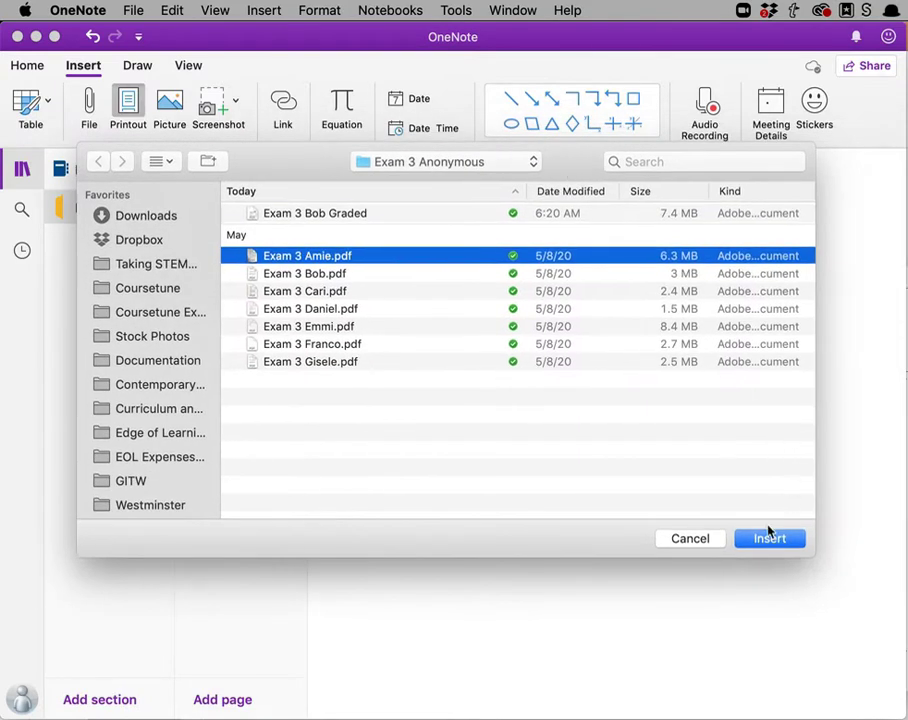
pyautogui.click(766, 539)
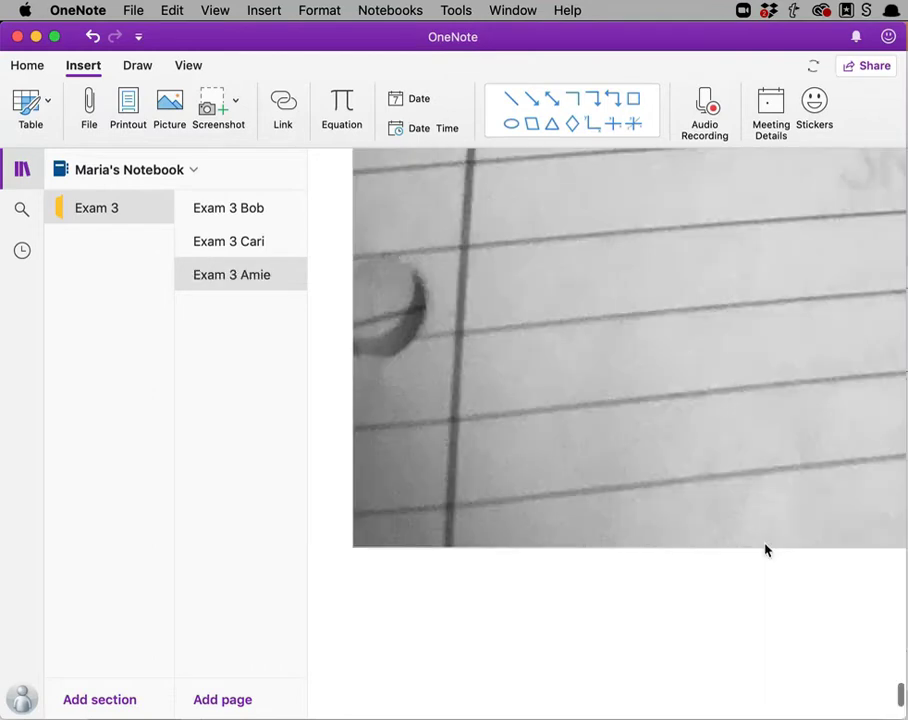
pyautogui.scroll(10, 587, 329)
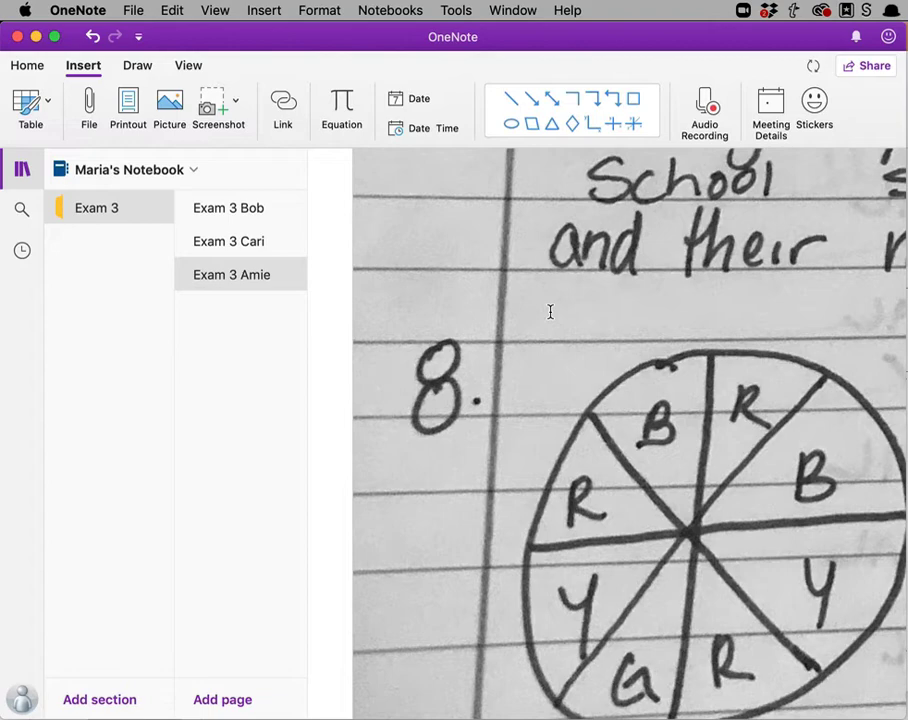
pyautogui.scroll(10, 540, 312)
pyautogui.scroll(-1, 550, 312)
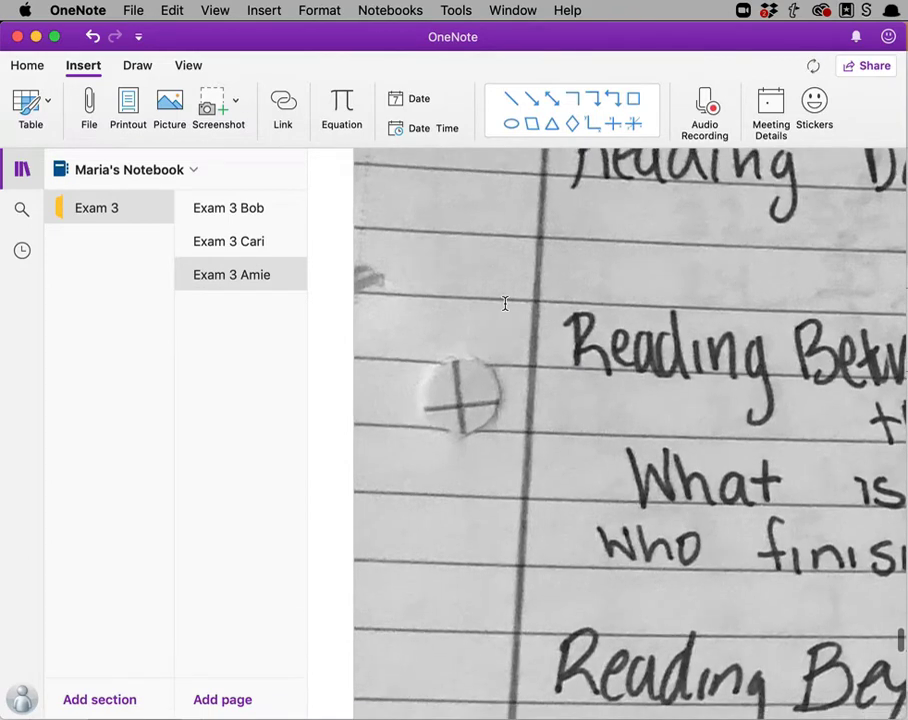
pyautogui.click(22, 172)
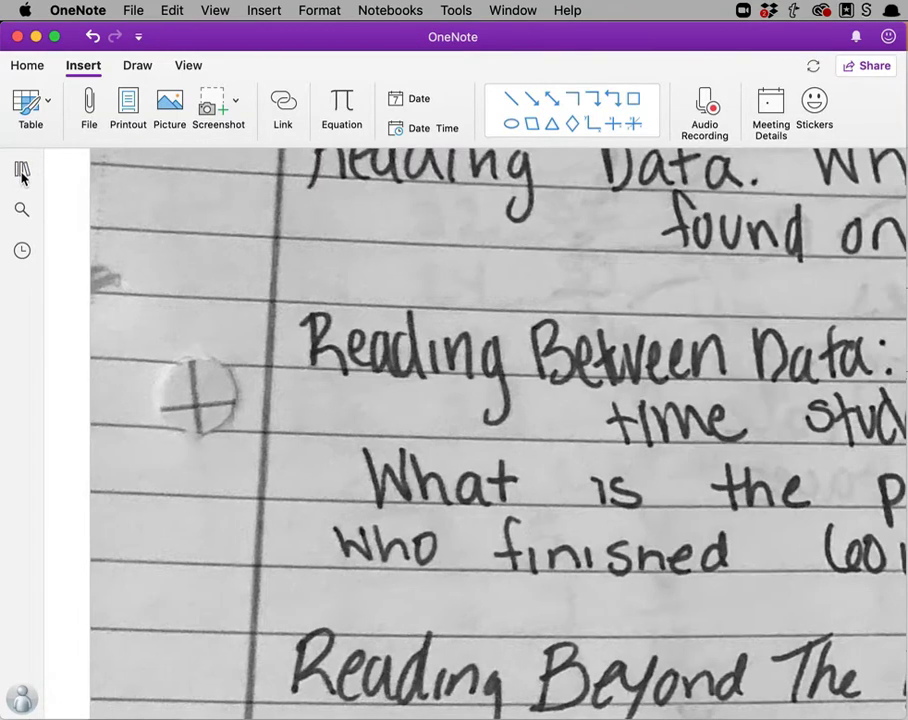
pyautogui.hscroll(3, 386, 300)
pyautogui.hscroll(-4, 386, 300)
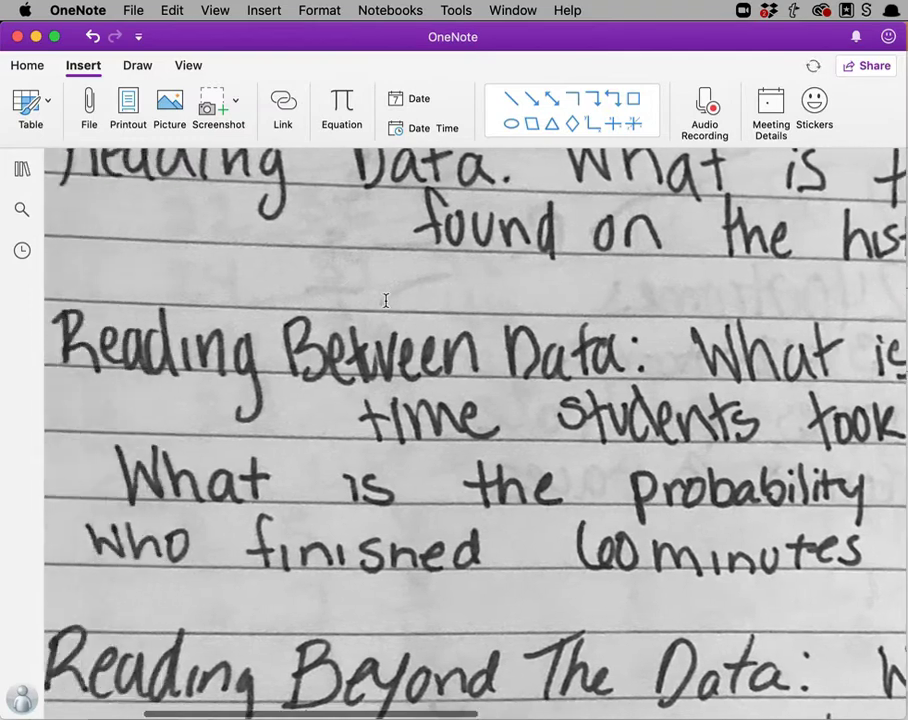
pyautogui.hscroll(5, 386, 300)
pyautogui.hscroll(-7, 386, 300)
pyautogui.hscroll(3, 386, 300)
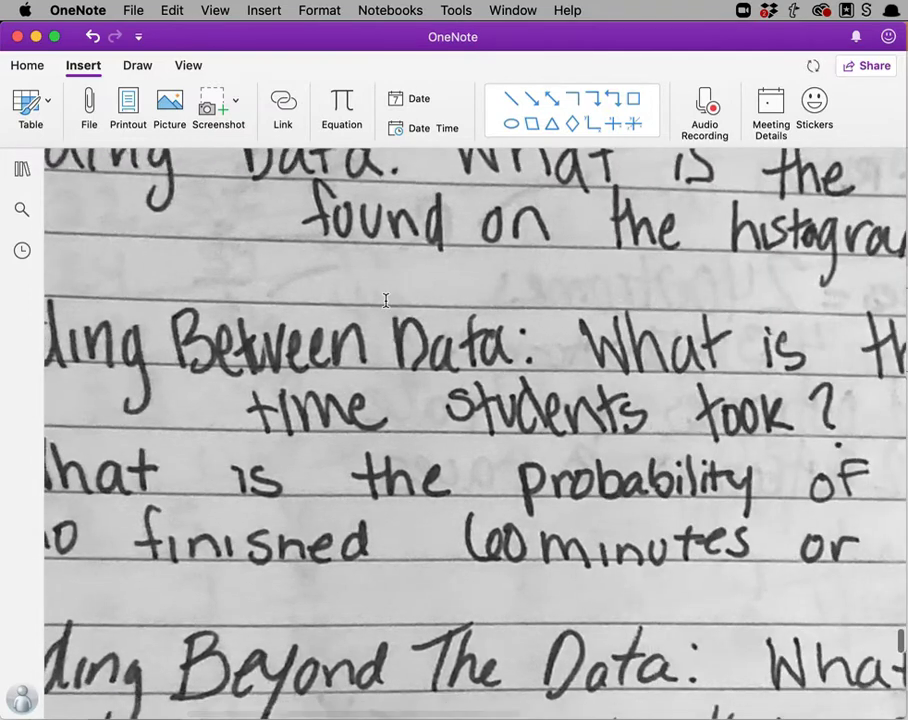
pyautogui.scroll(10, 386, 300)
pyautogui.scroll(-5, 386, 300)
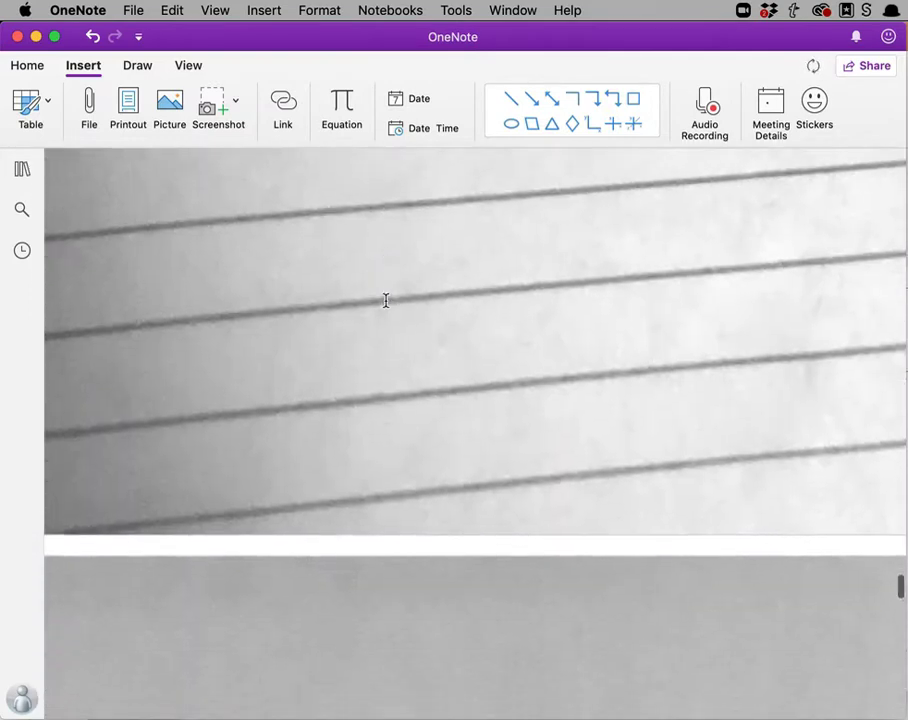
pyautogui.hscroll(-5, 386, 300)
pyautogui.scroll(1, 380, 298)
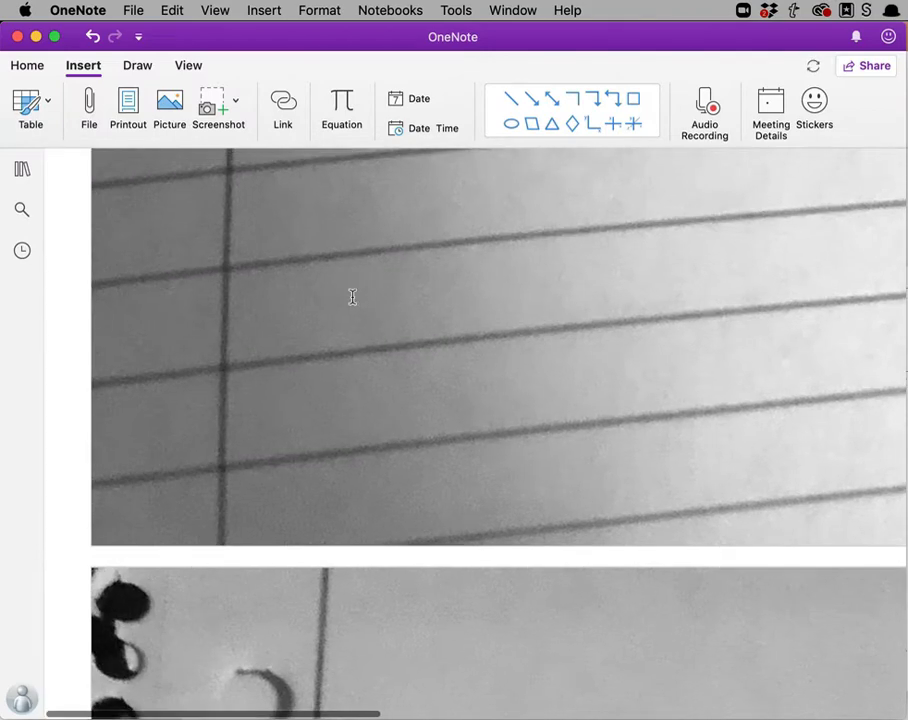
pyautogui.click(22, 169)
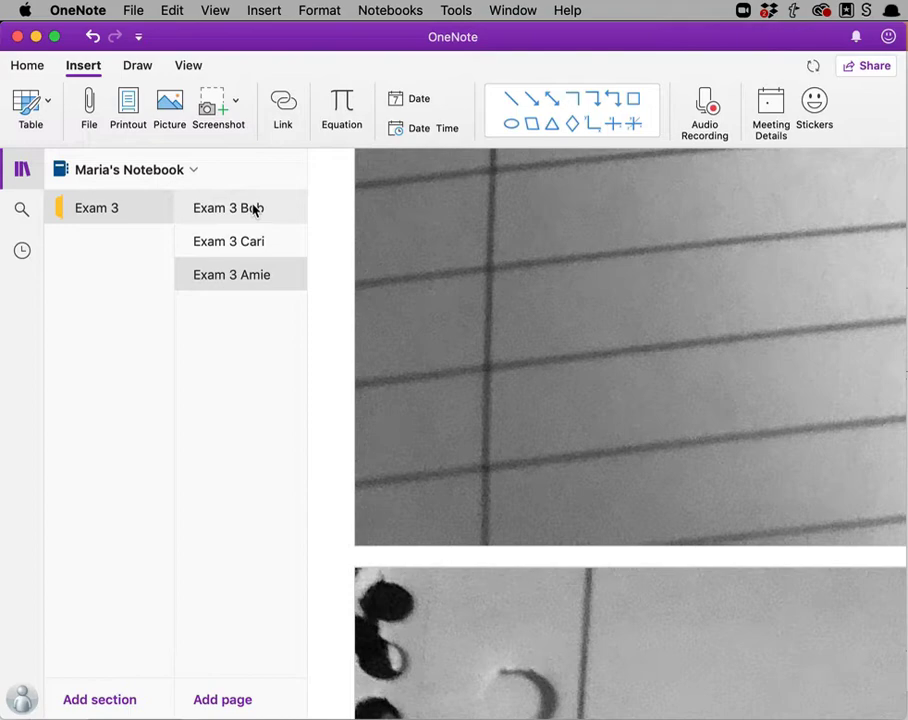
# - Open the Exam 3 Bob page and pick the blue pen from the Draw tools
pyautogui.click(254, 209)
pyautogui.scroll(-3, 386, 400)
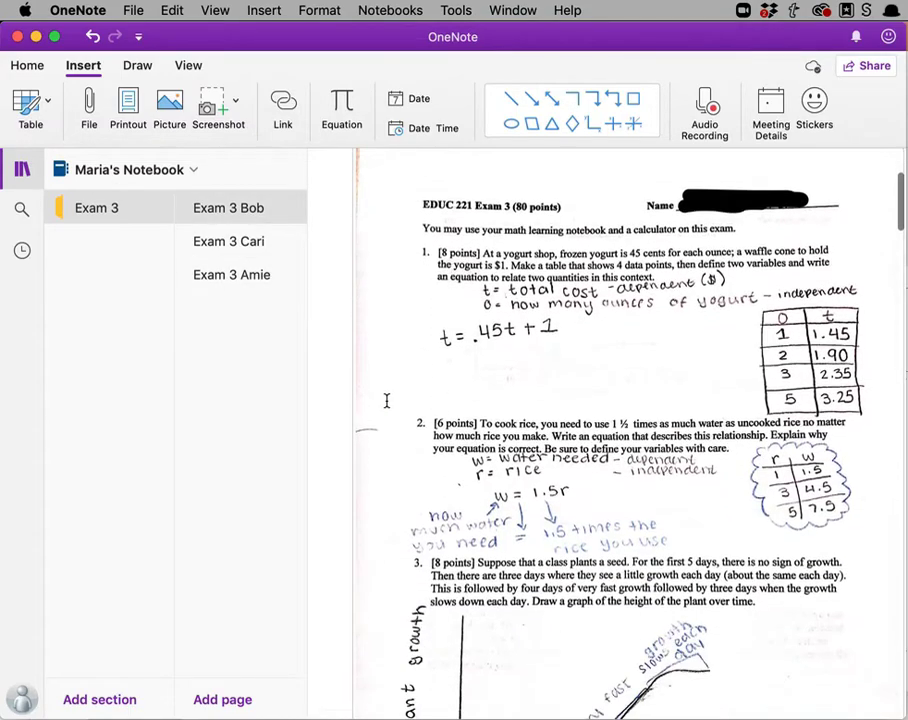
pyautogui.scroll(-2, 386, 400)
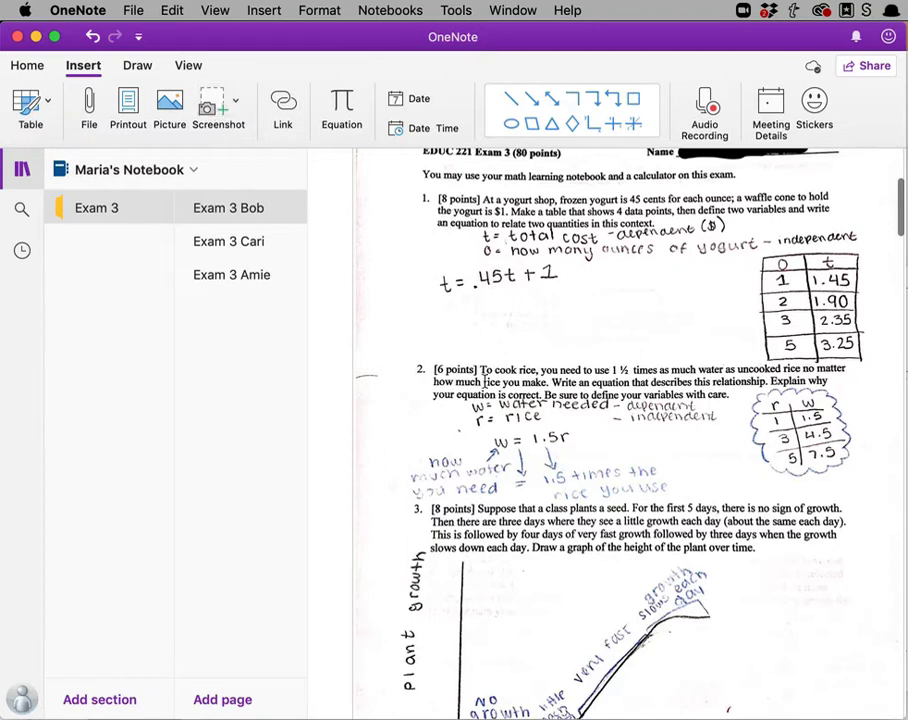
pyautogui.click(138, 70)
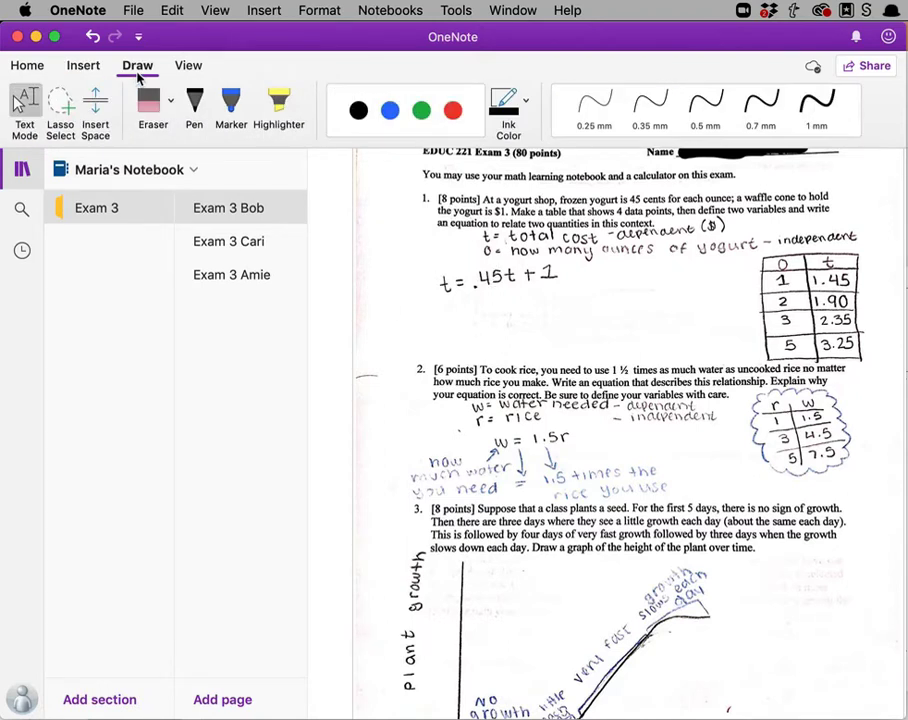
pyautogui.click(196, 108)
pyautogui.click(389, 109)
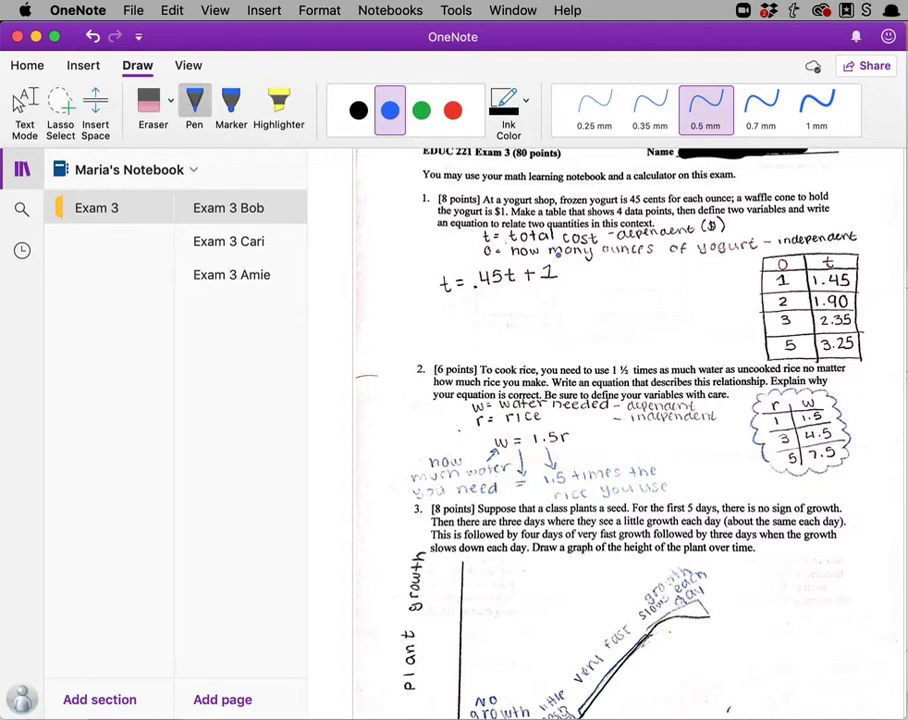
# - Circle t = .45t + 1, strike through the 3 | 2.35 row, and squiggle beside the equation
pyautogui.moveTo(556, 256)
pyautogui.mouseDown()
pyautogui.moveTo(445, 266)
pyautogui.moveTo(594, 308)
pyautogui.moveTo(565, 264)
pyautogui.moveTo(588, 276)
pyautogui.mouseUp()
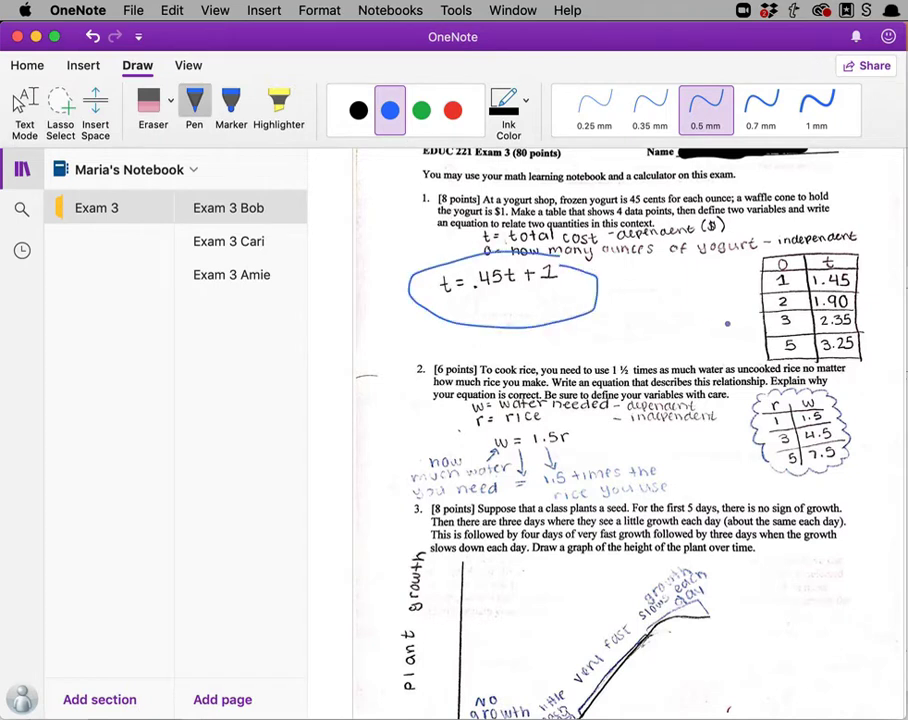
pyautogui.moveTo(765, 321); pyautogui.dragTo(855, 316)
pyautogui.moveTo(624, 323); pyautogui.dragTo(652, 313)
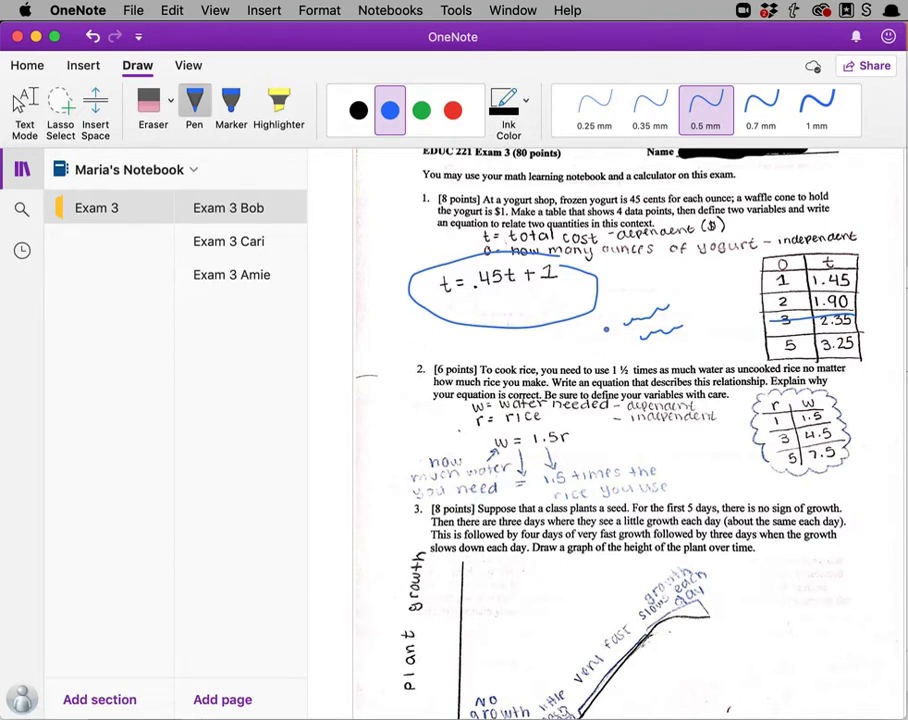
# - Type the note 'Hello Text' and move it below the circled equation
pyautogui.click(20, 102)
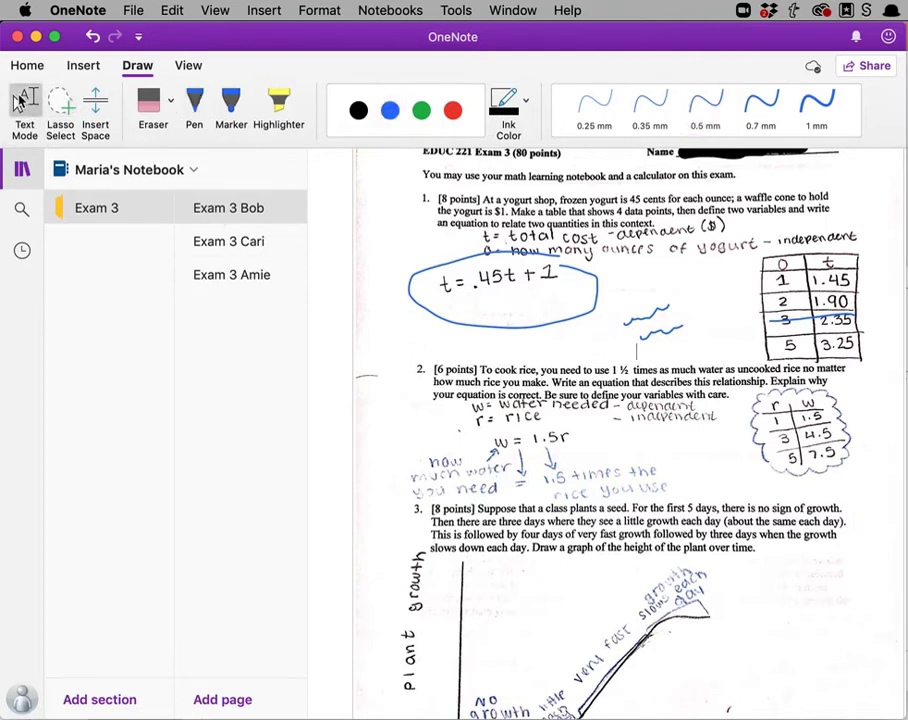
pyautogui.click(346, 225)
pyautogui.write('Hell')
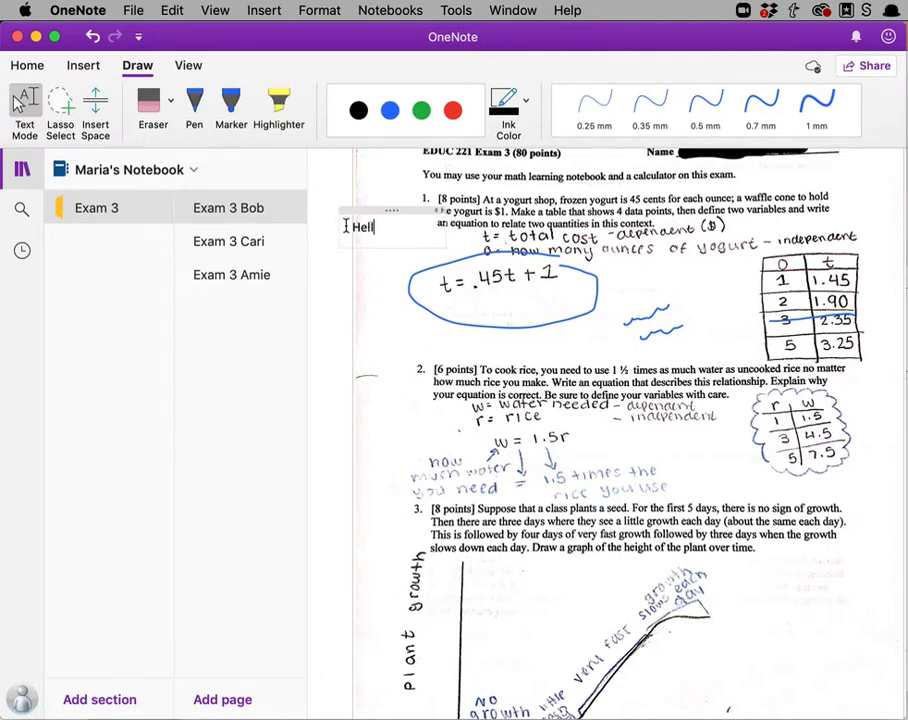
pyautogui.write('o Text')
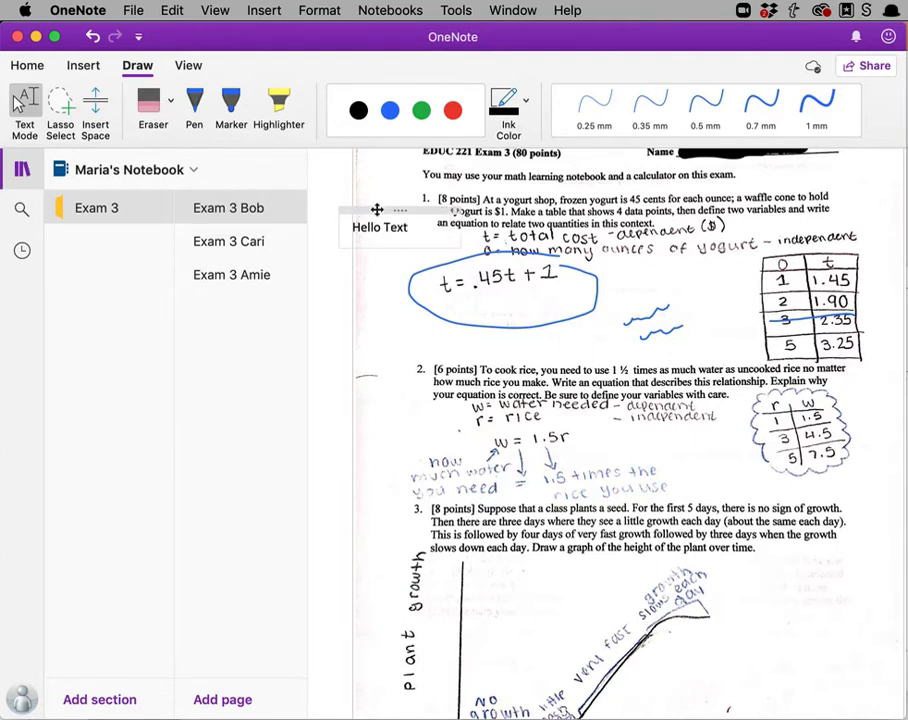
pyautogui.moveTo(377, 209); pyautogui.dragTo(459, 324)
pyautogui.scroll(-3, 357, 210)
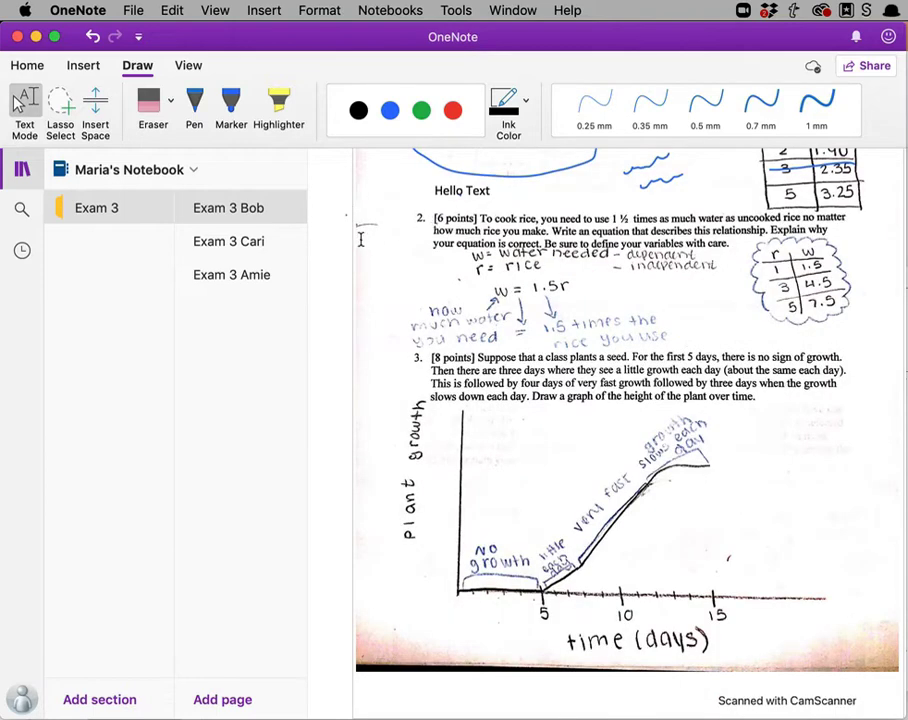
pyautogui.scroll(3, 353, 240)
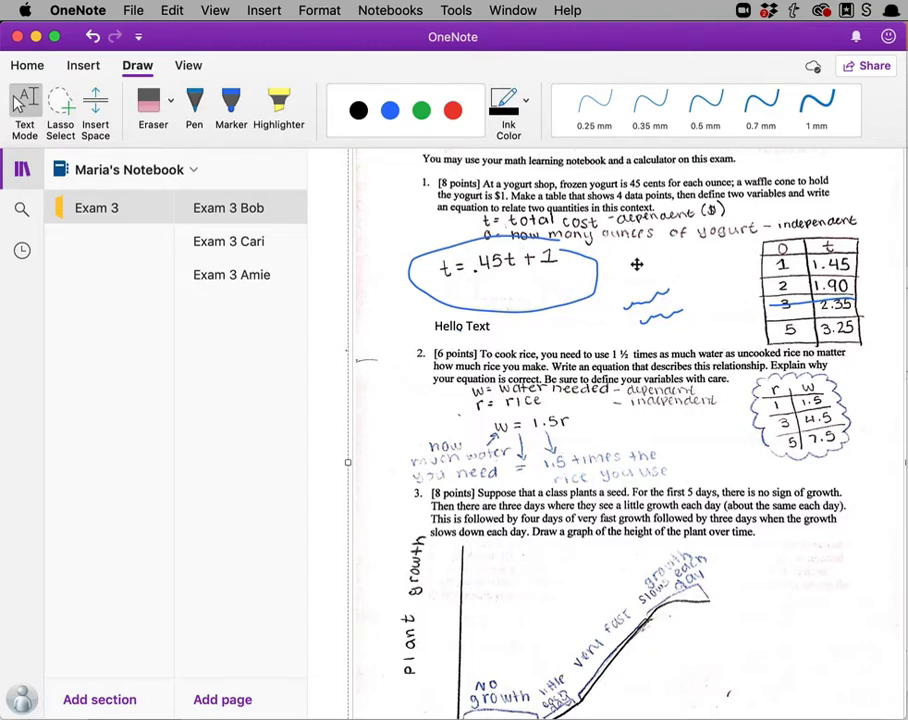
# - Set the exam scan picture as the page background
pyautogui.rightClick(388, 239)
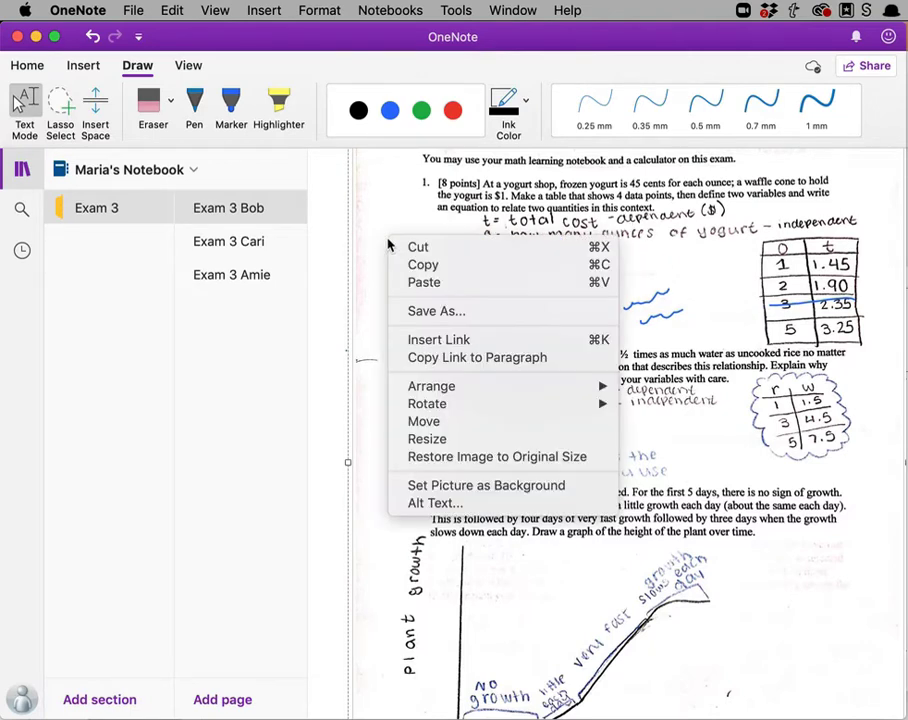
pyautogui.click(441, 485)
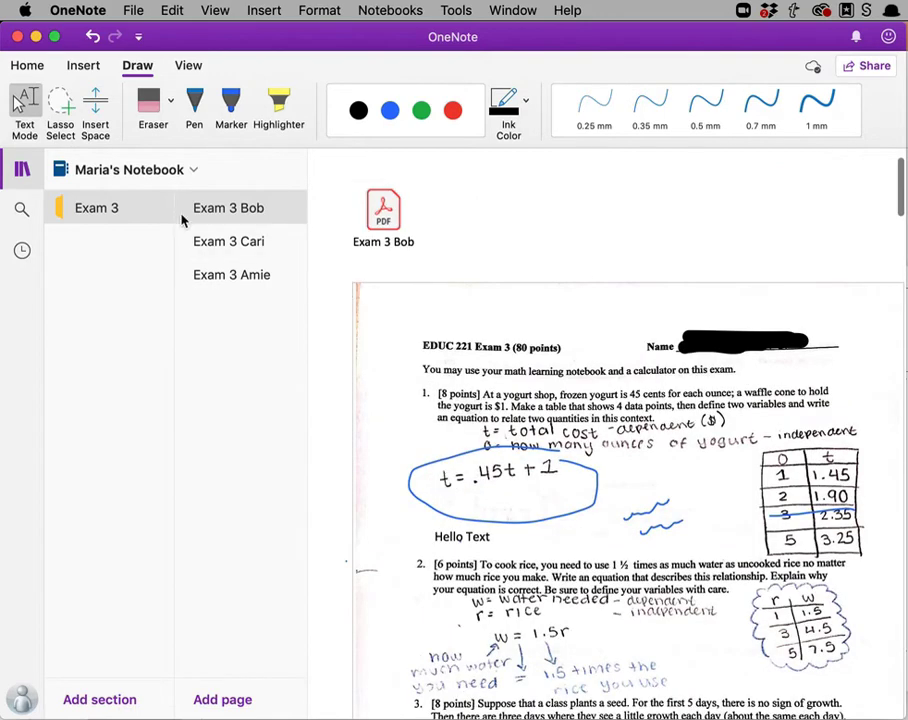
pyautogui.scroll(-5, 368, 350)
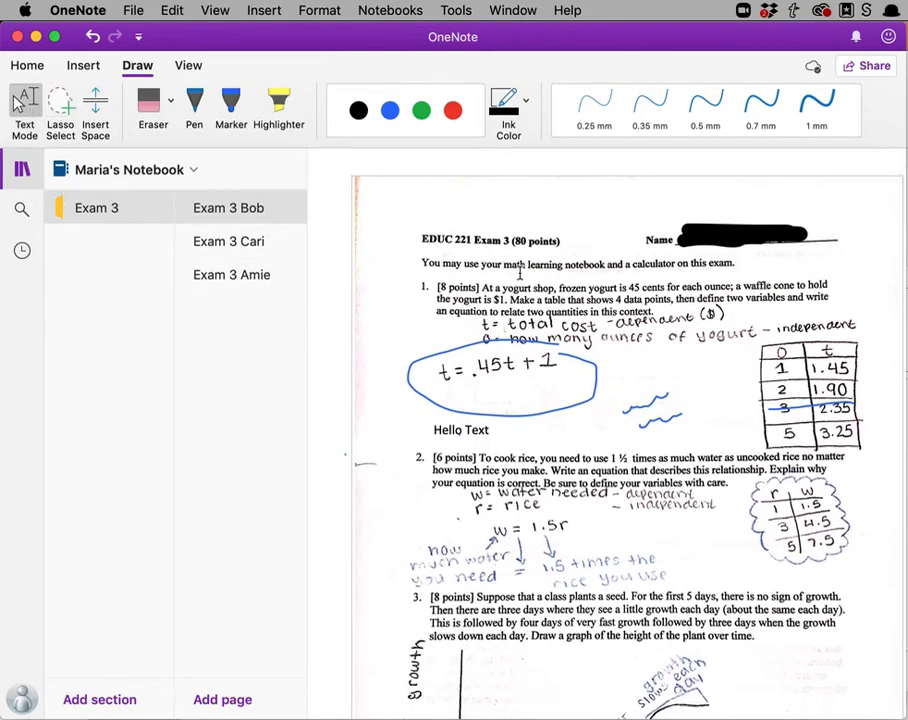
# - Add a 'Start Writing' note and move it left of the answer table
pyautogui.click(733, 372)
pyautogui.write('Star')
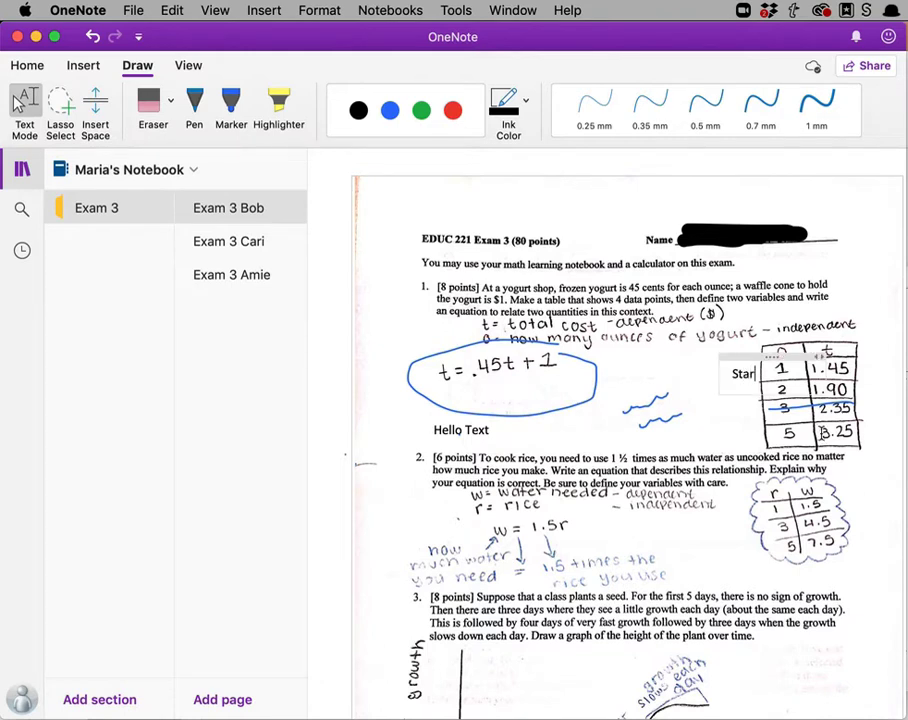
pyautogui.write('t Writing')
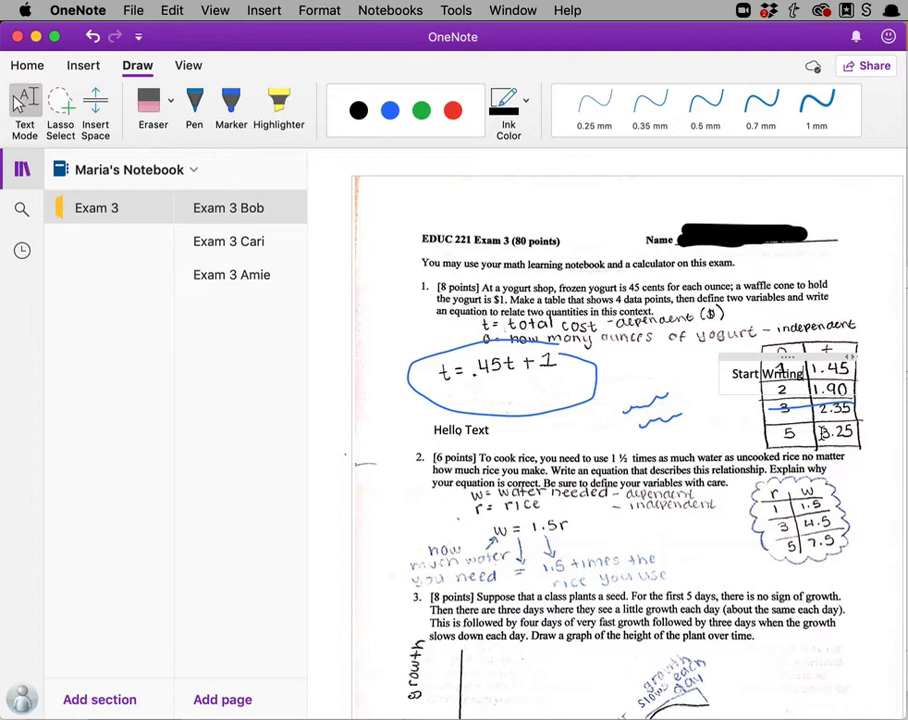
pyautogui.moveTo(752, 353); pyautogui.dragTo(681, 349)
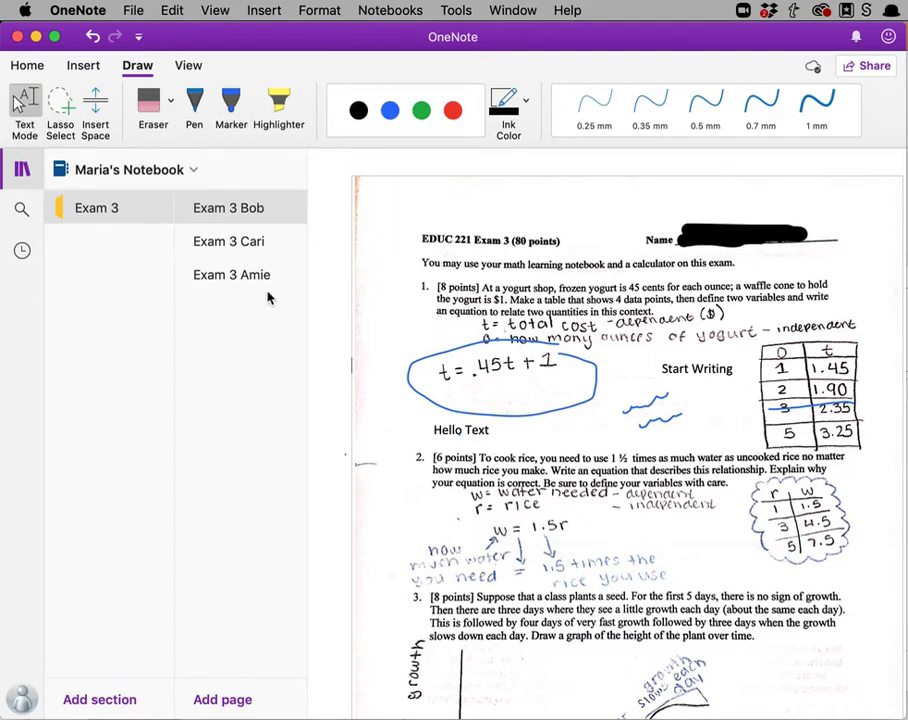
# - On the second exam, highlight row 2 of the F/C table in blue marker and add a check
pyautogui.click(251, 241)
pyautogui.click(389, 110)
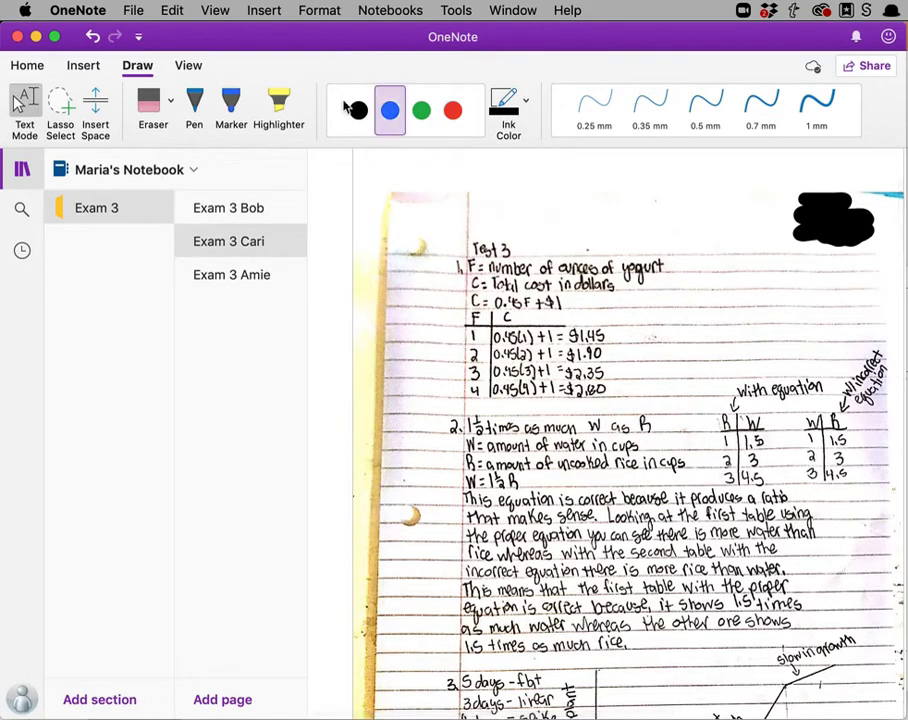
pyautogui.click(231, 105)
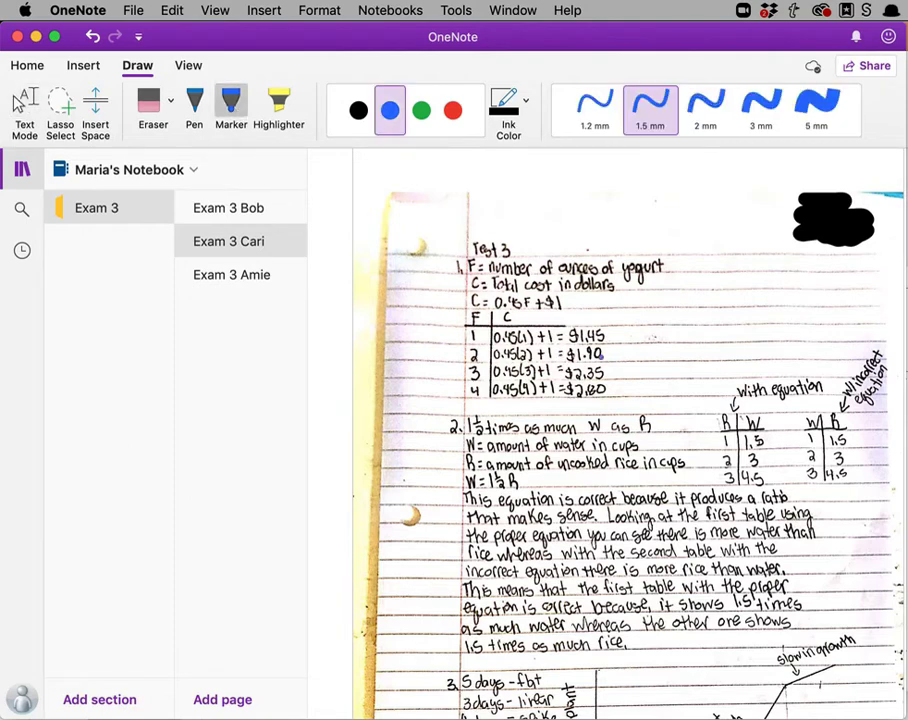
pyautogui.moveTo(490, 355); pyautogui.dragTo(603, 354)
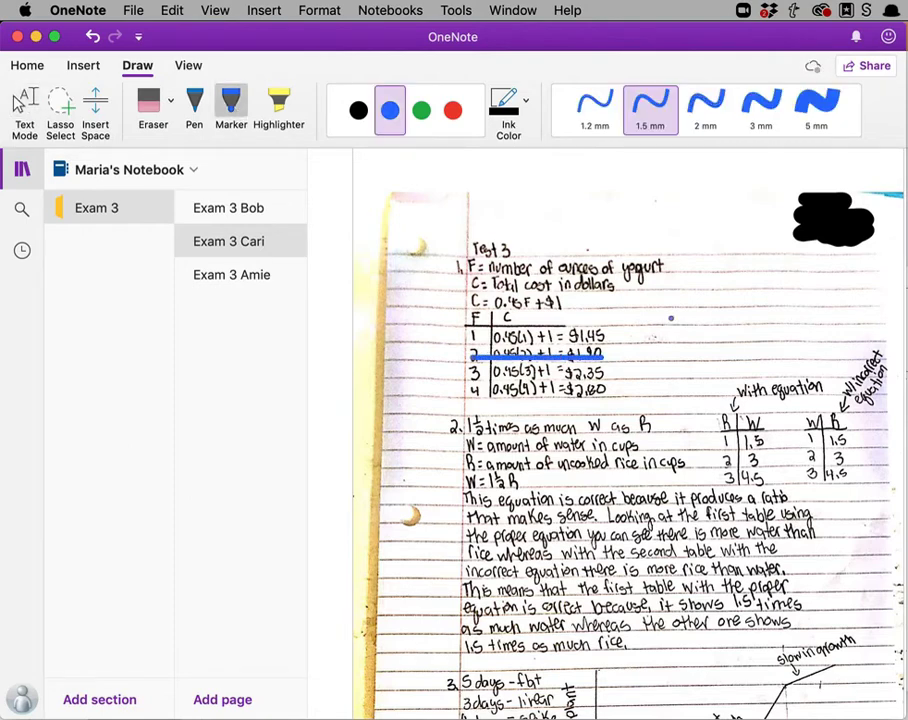
pyautogui.moveTo(670, 318); pyautogui.dragTo(716, 298)
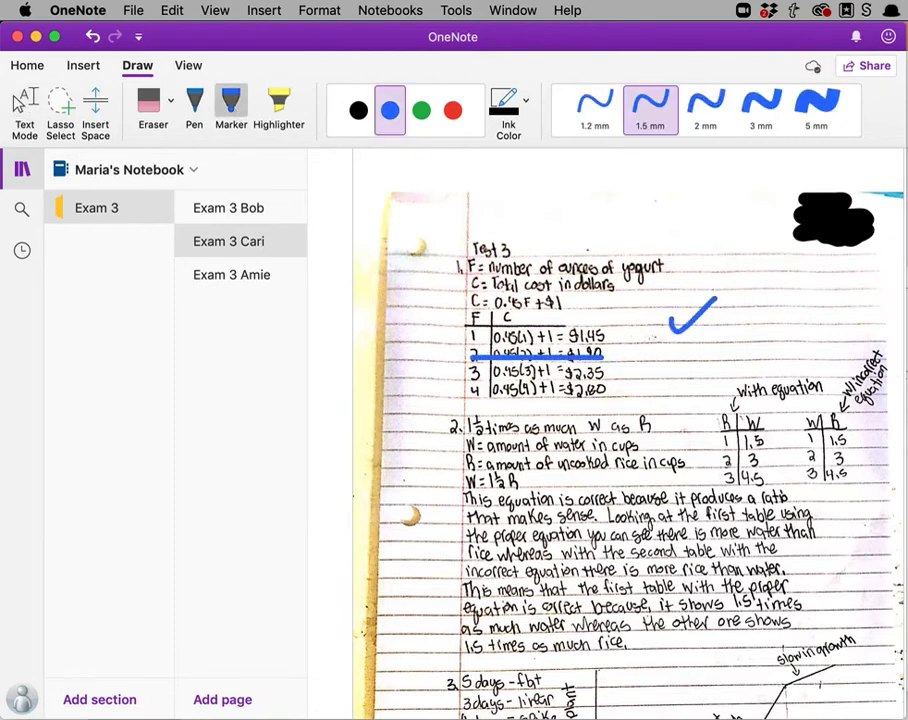
# - On the third exam, draw a blue check mark beside the per oz line
pyautogui.click(263, 276)
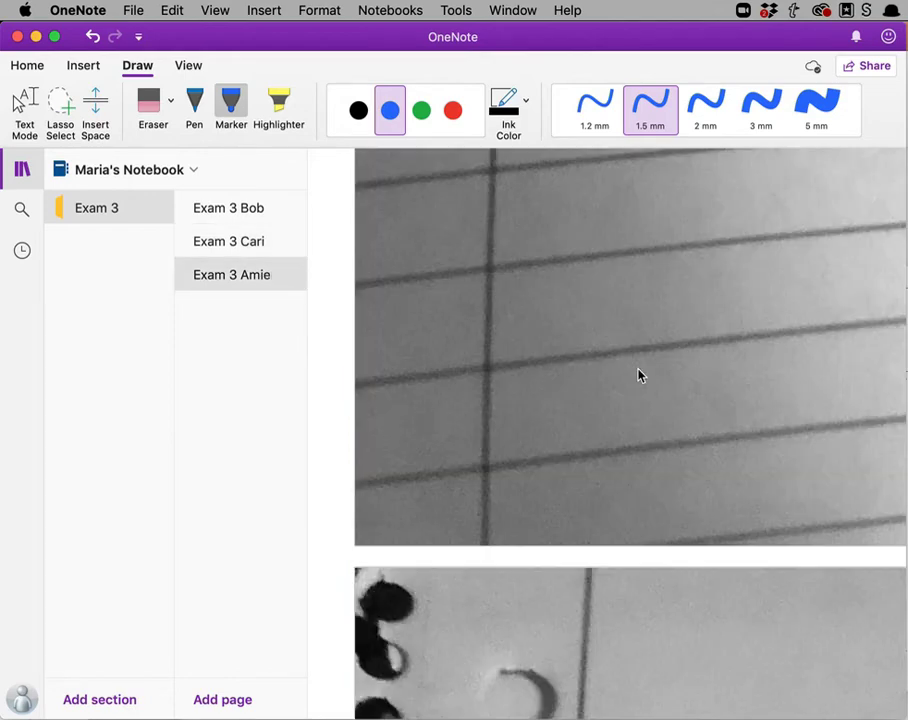
pyautogui.scroll(-15, 638, 375)
pyautogui.scroll(15, 638, 375)
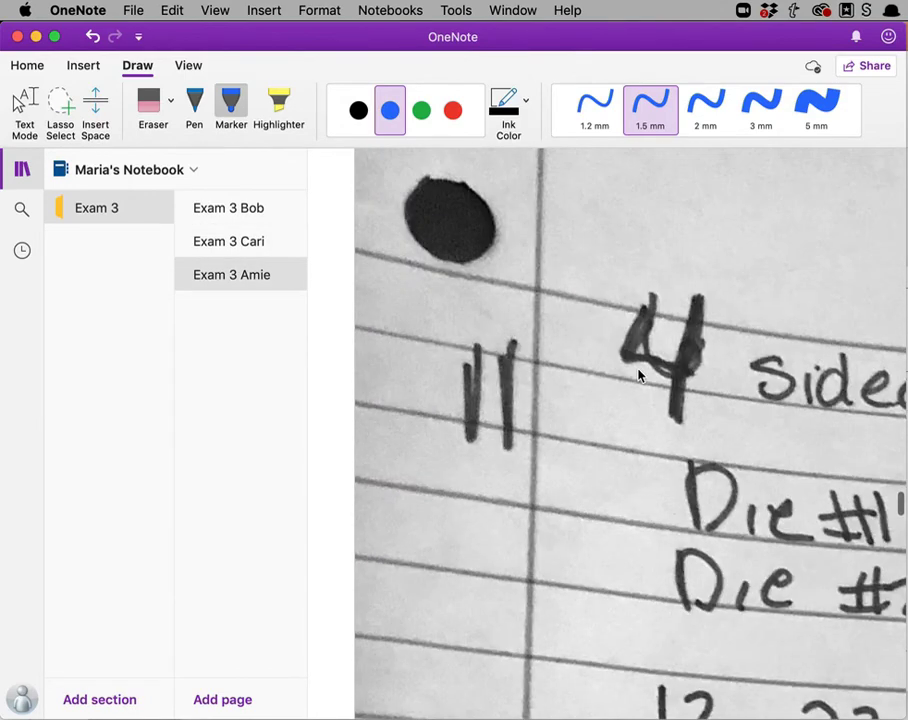
pyautogui.scroll(15, 638, 375)
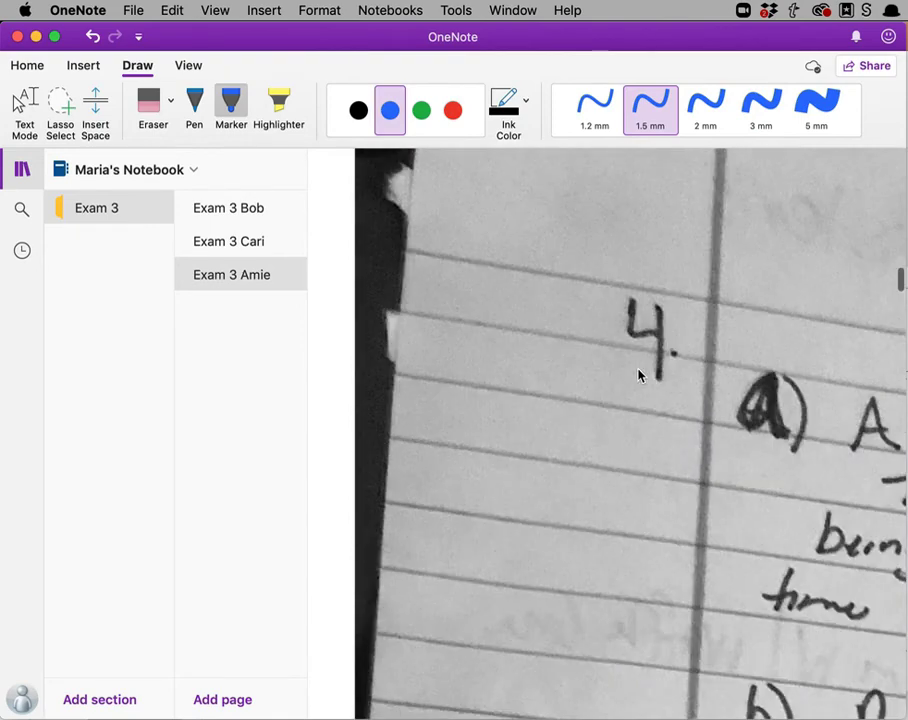
pyautogui.hscroll(3, 638, 375)
pyautogui.hscroll(3, 640, 373)
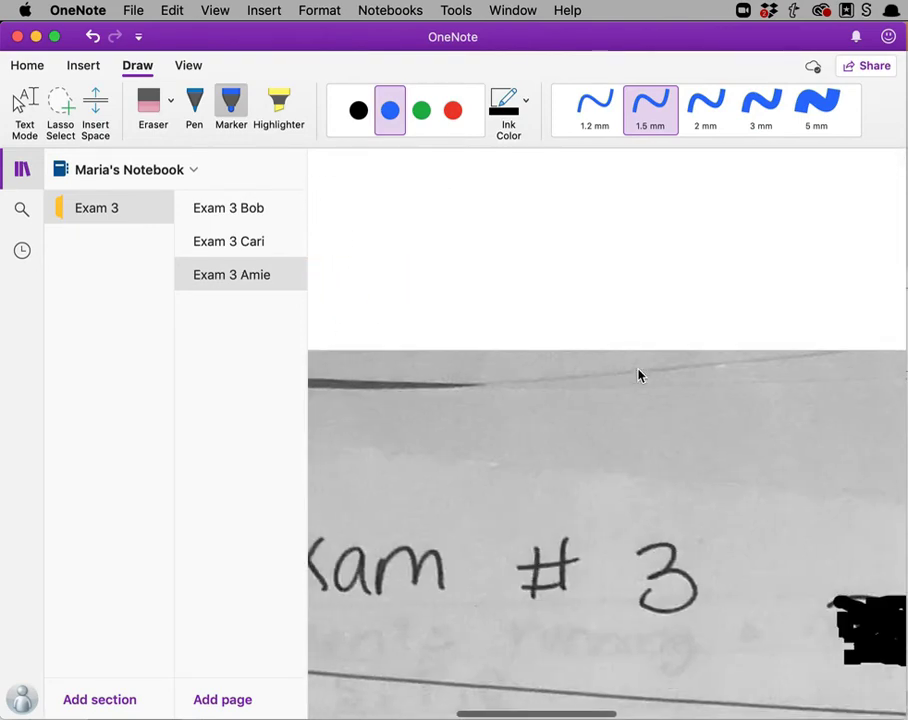
pyautogui.scroll(-10, 640, 373)
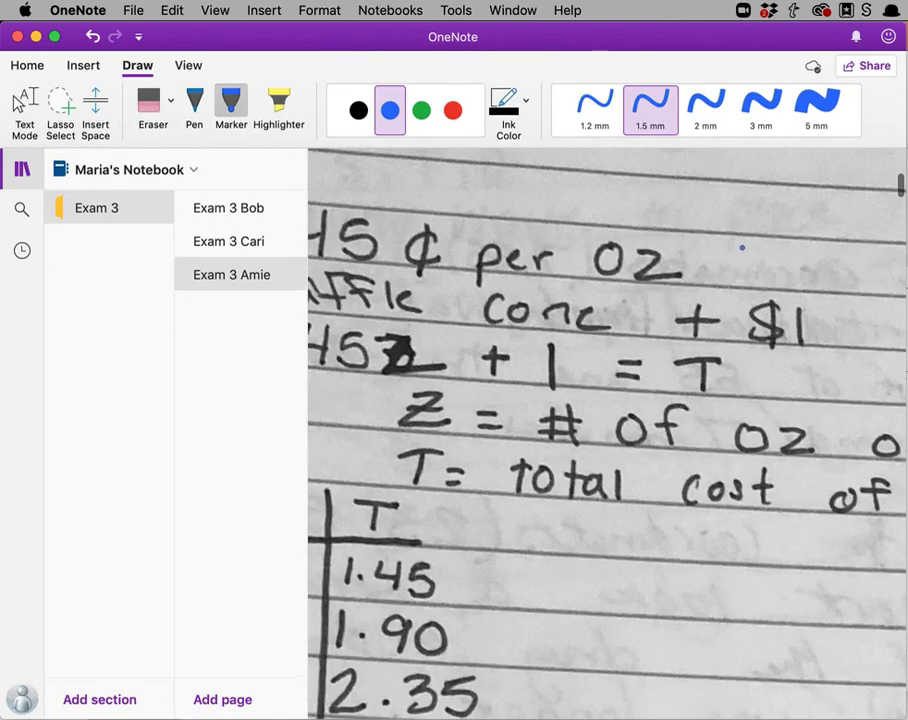
pyautogui.moveTo(742, 250)
pyautogui.mouseDown()
pyautogui.moveTo(745, 265)
pyautogui.moveTo(805, 219)
pyautogui.mouseUp()
pyautogui.click(229, 210)
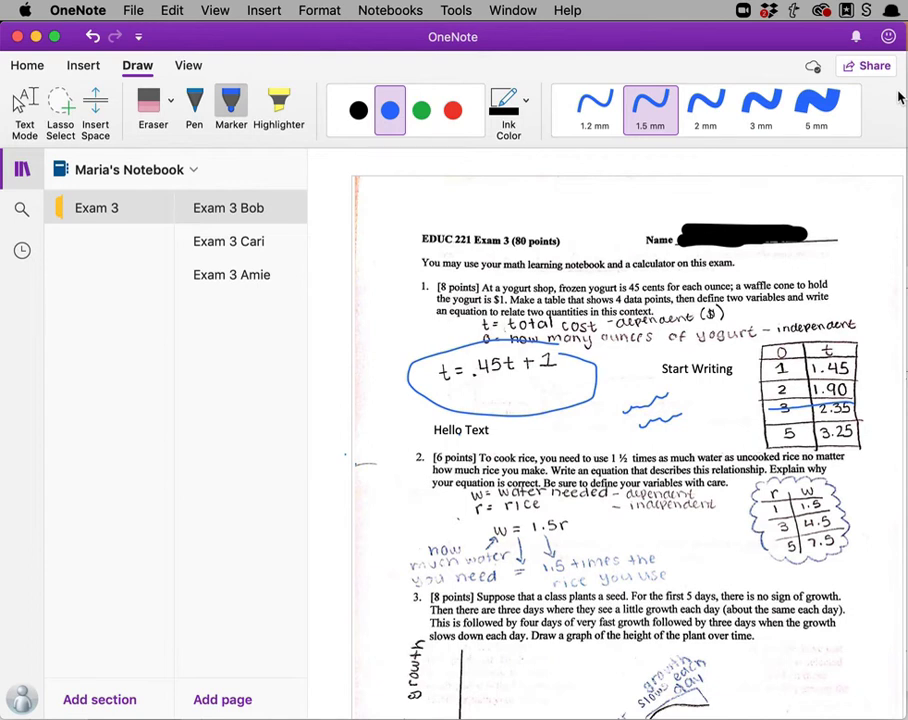
# - Save the page as a PDF, replacing the existing Exam 3 Bob Graded file
pyautogui.click(134, 11)
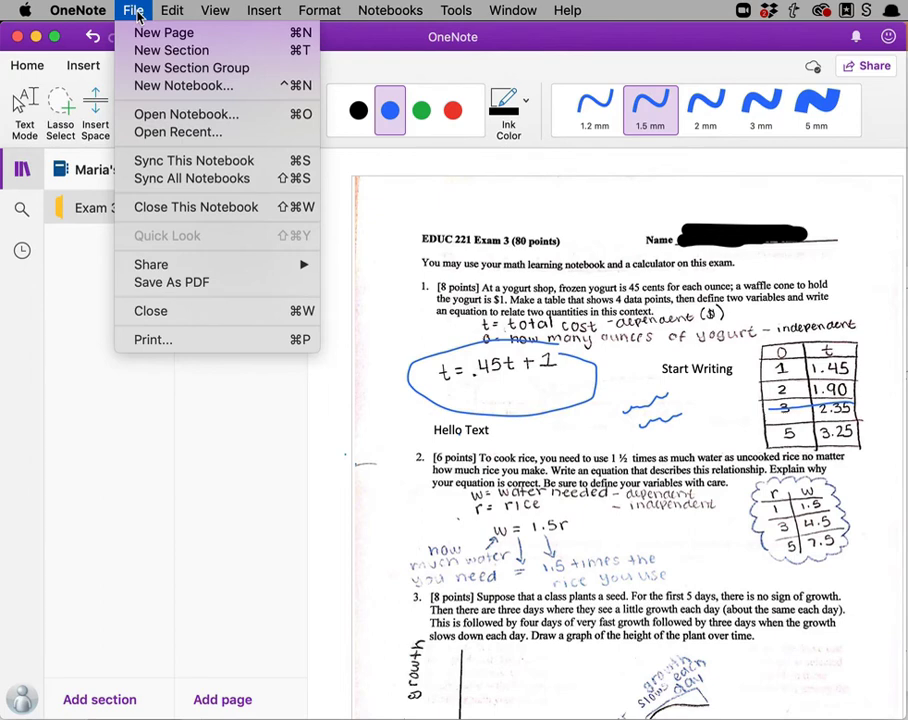
pyautogui.click(155, 284)
pyautogui.click(813, 510)
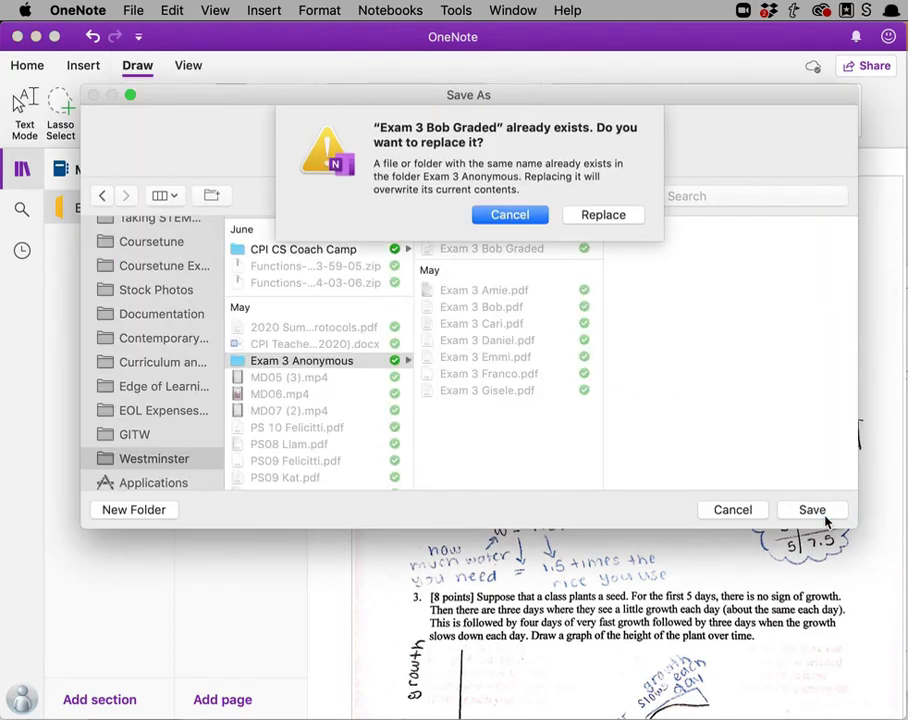
pyautogui.click(618, 215)
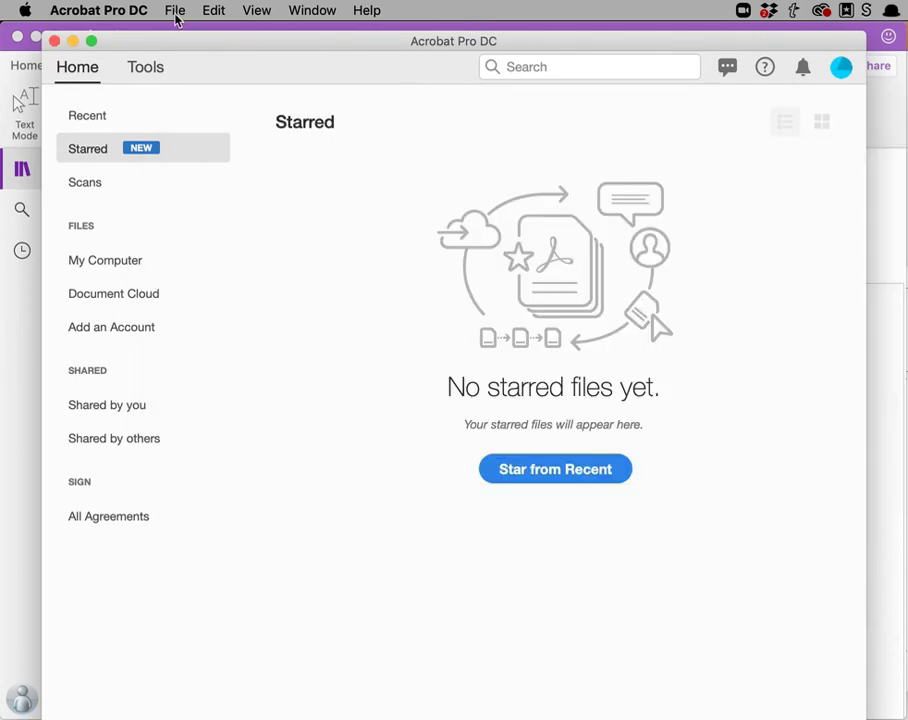
# - Open Exam 3 Bob Graded.pdf from Acrobat's recent files and scroll through its annotations
pyautogui.click(176, 12)
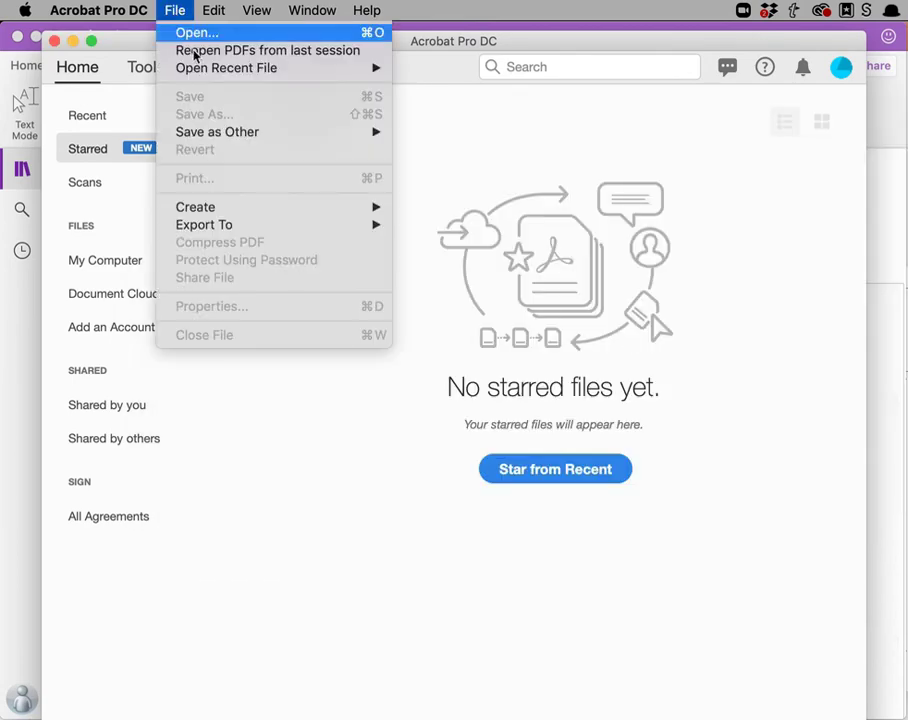
pyautogui.moveTo(196, 70)
pyautogui.click(448, 67)
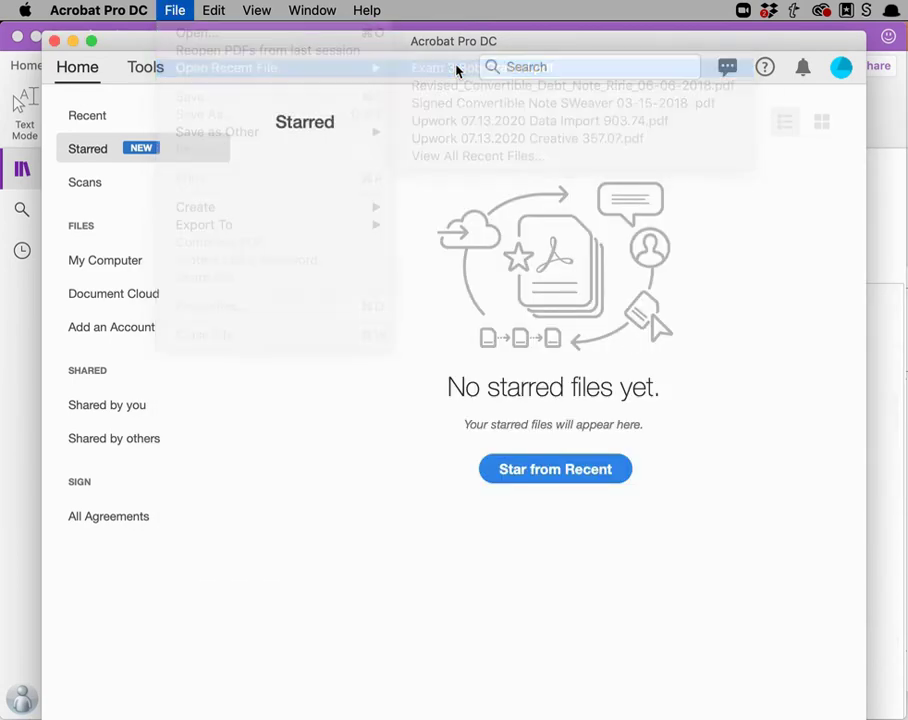
pyautogui.scroll(-3, 349, 270)
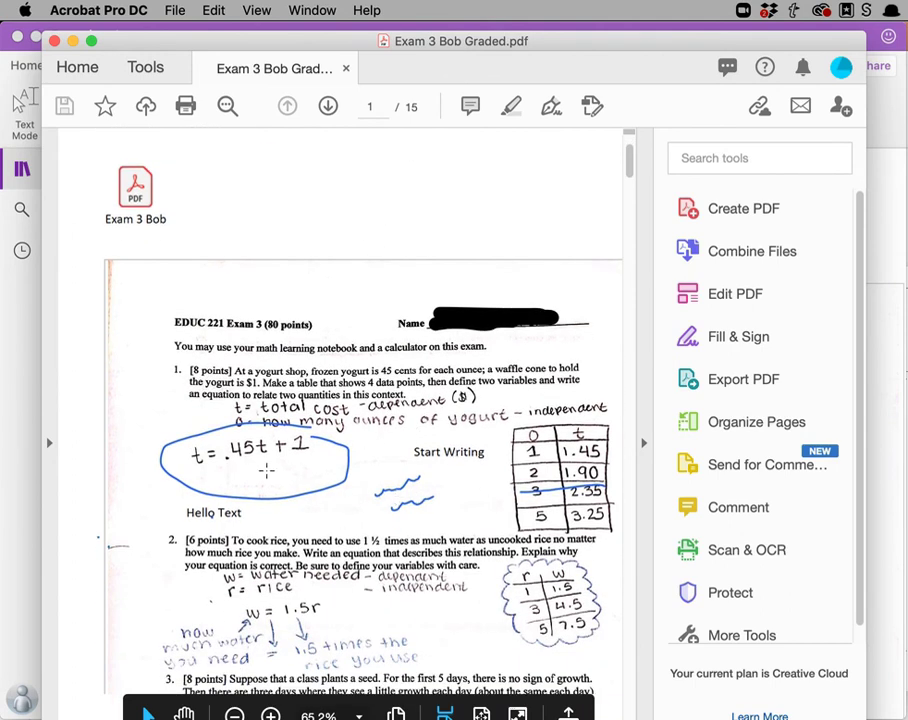
pyautogui.scroll(-6, 422, 503)
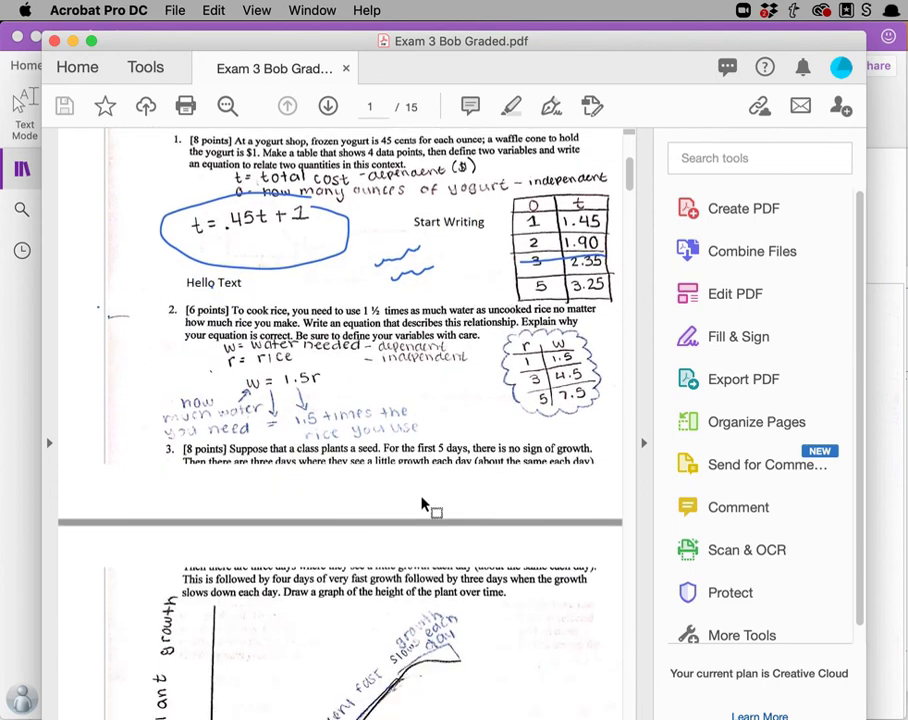
pyautogui.scroll(5, 422, 503)
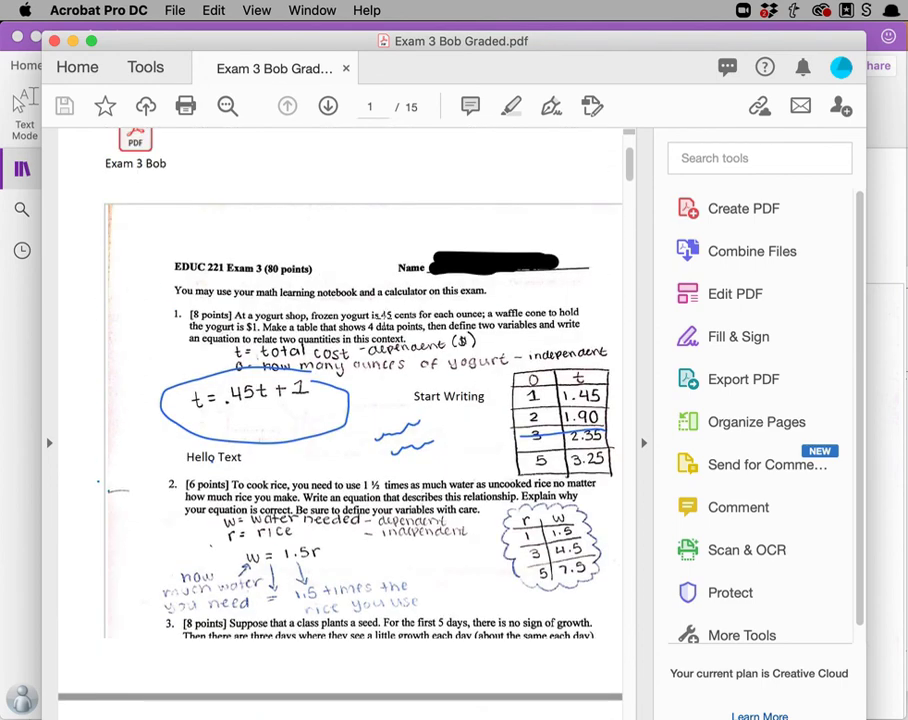